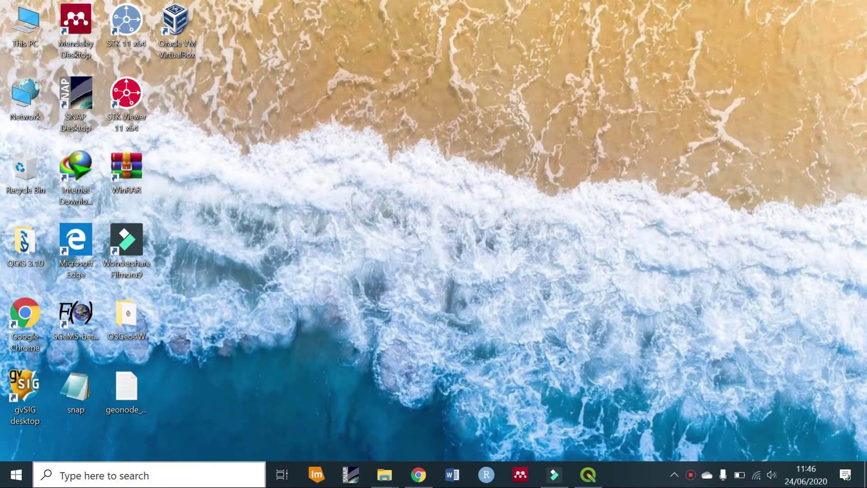
Search Windows for 'load' to find the PostGIS Shapefile and DBF Loader Exporter
left_click(131, 475)
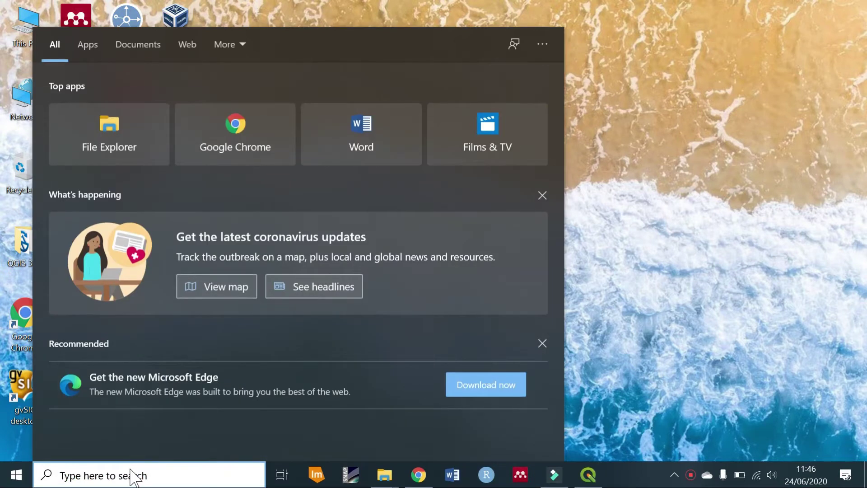
type("lo")
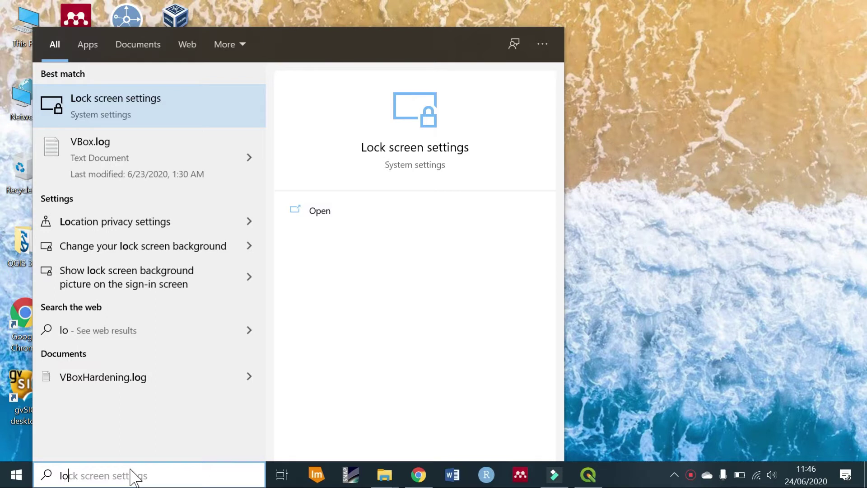
type("a")
key("BackSpace")
type("oa")
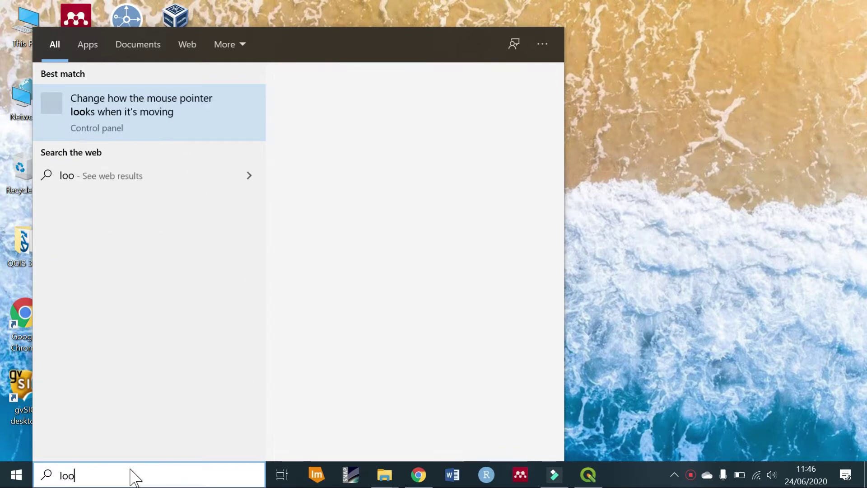
key("BackSpace")
key("BackSpace")
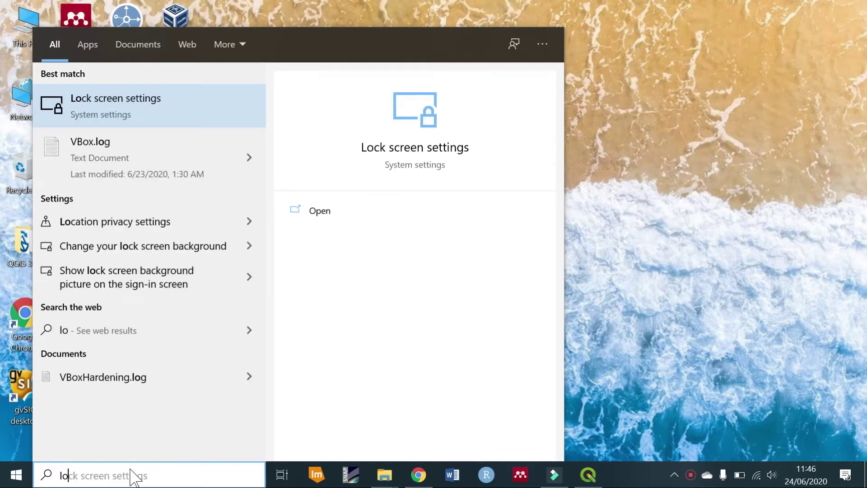
type("ad")
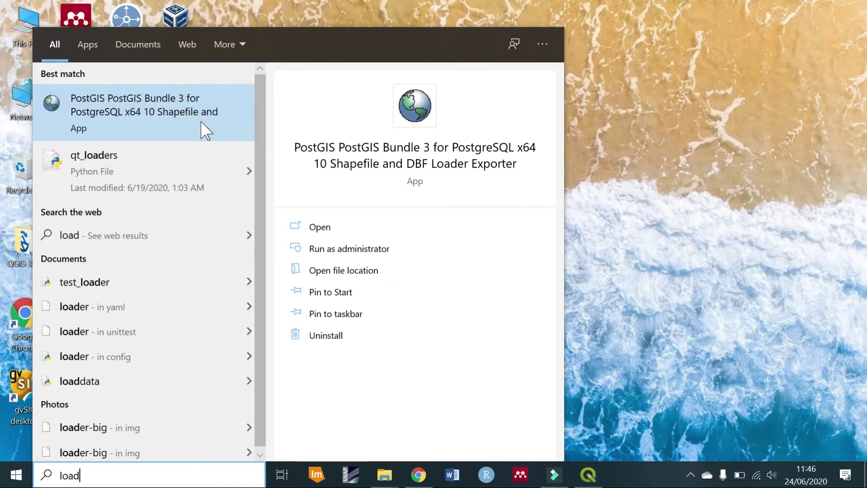
Launch the loader and connect to database pg_baby with the username and password
left_click(191, 114)
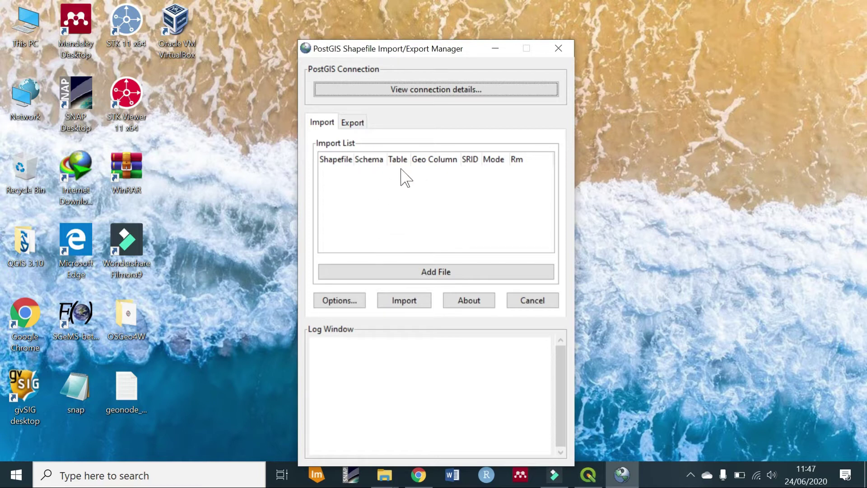
left_click_drag(431, 50, 432, 20)
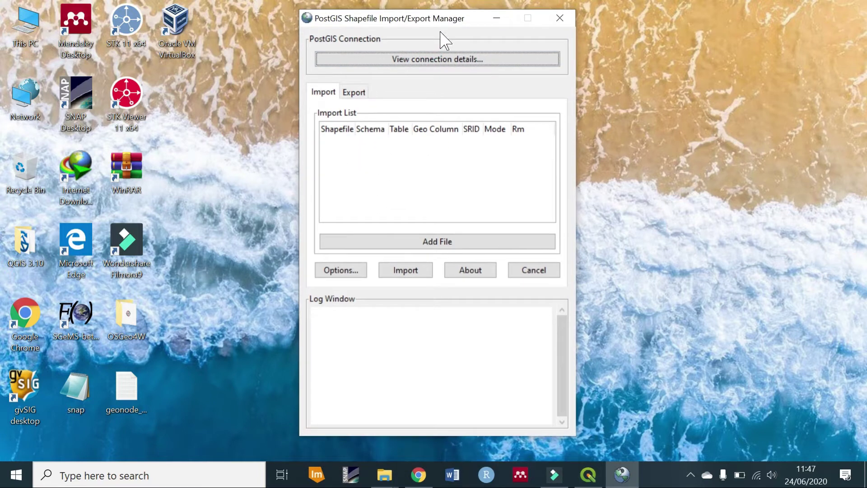
left_click(429, 59)
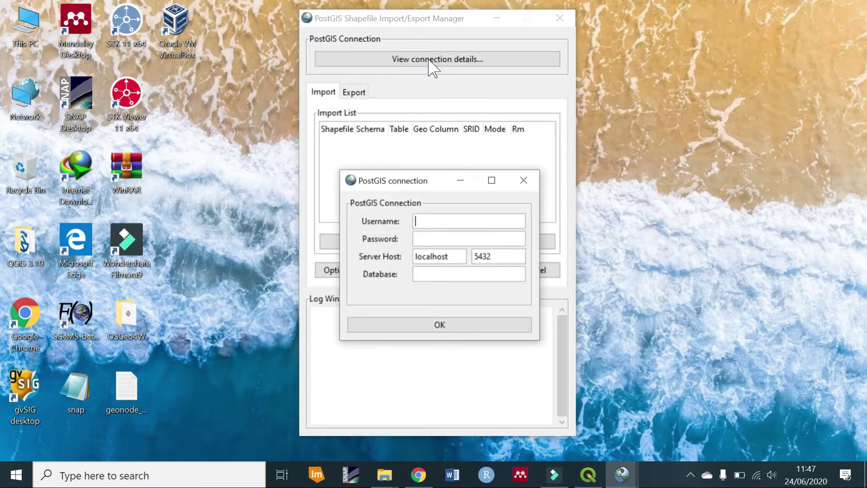
left_click_drag(432, 177, 433, 156)
left_click(427, 199)
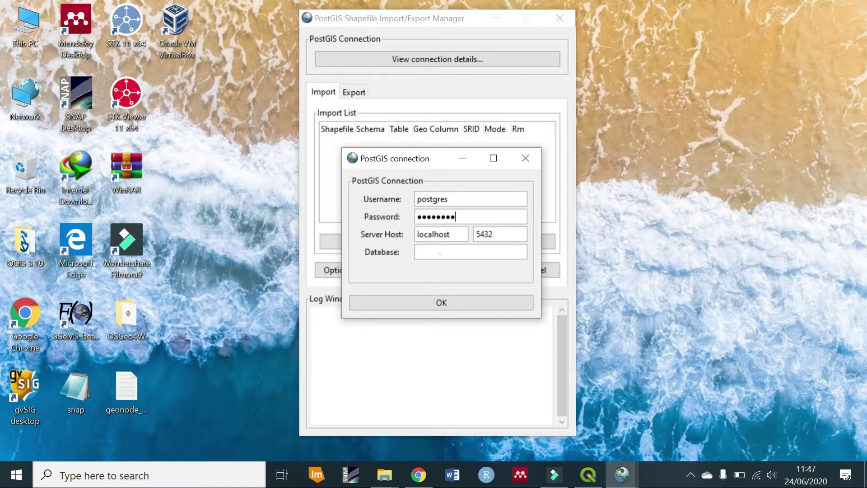
left_click(438, 252)
type("pg_baby")
left_click(464, 306)
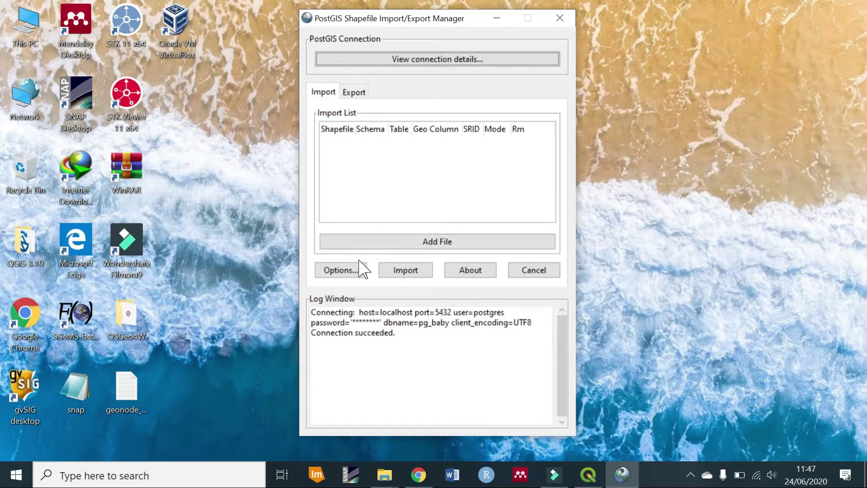
Dismiss the no-files error and add nyc_census_blocks.shp from USER > Documents > data
left_click(402, 270)
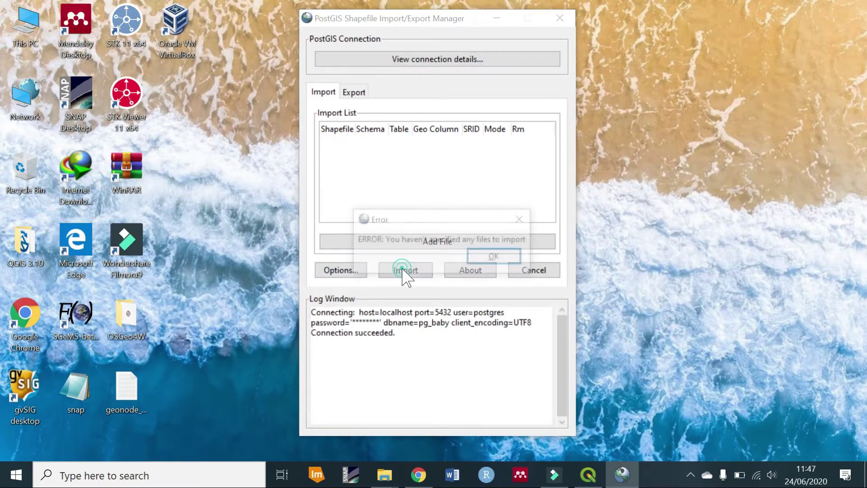
left_click(497, 257)
left_click(429, 245)
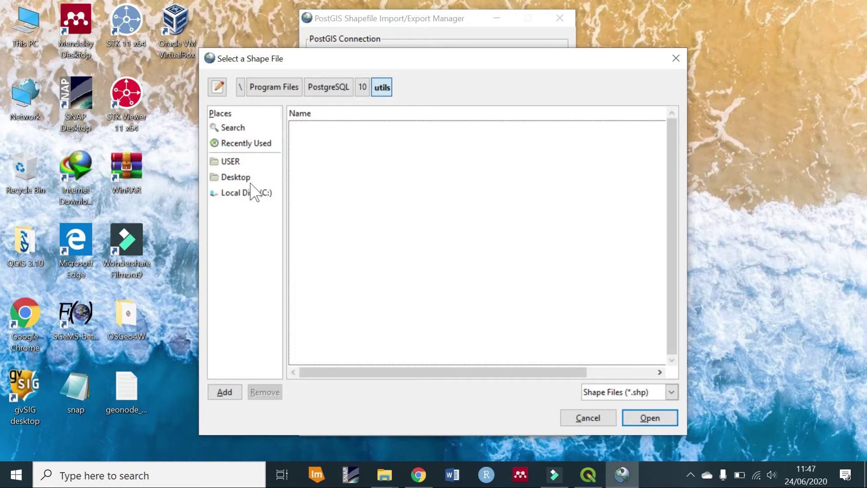
left_click(235, 179)
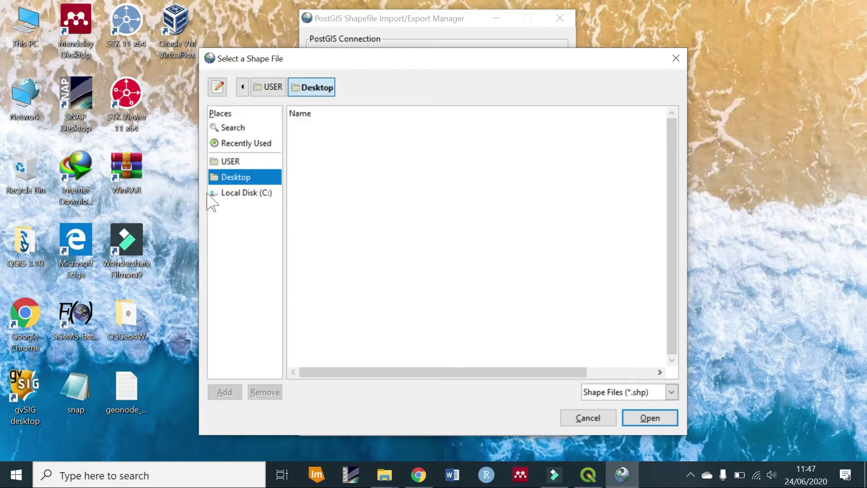
left_click(239, 162)
scroll(317, 300, "down", 3)
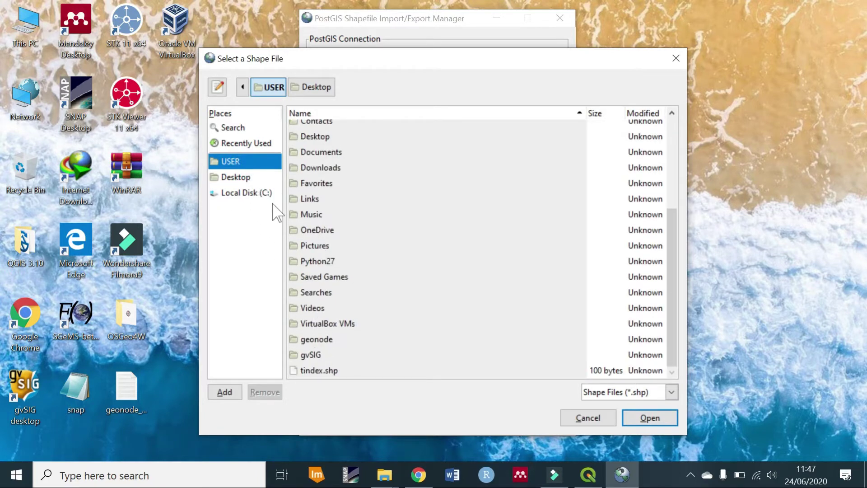
double_click(323, 153)
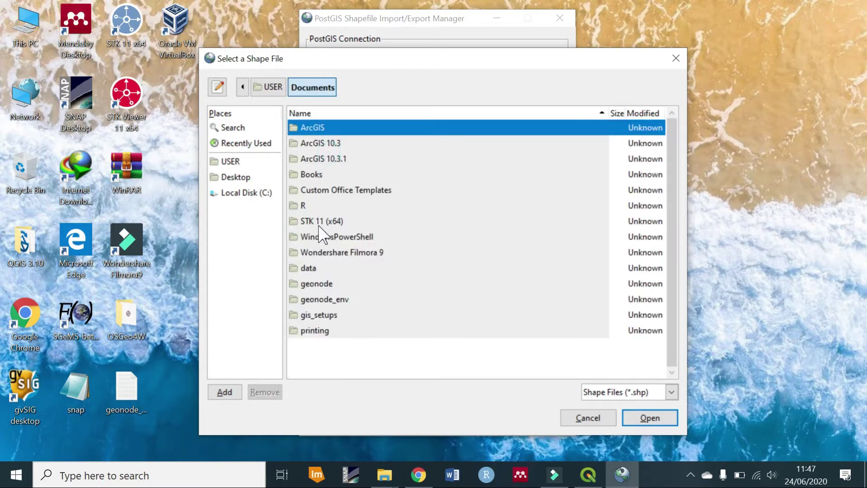
double_click(322, 268)
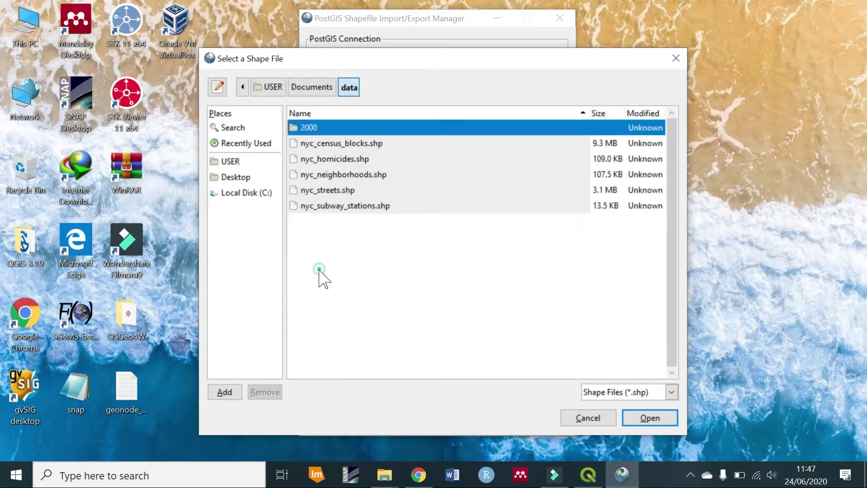
left_click(386, 143)
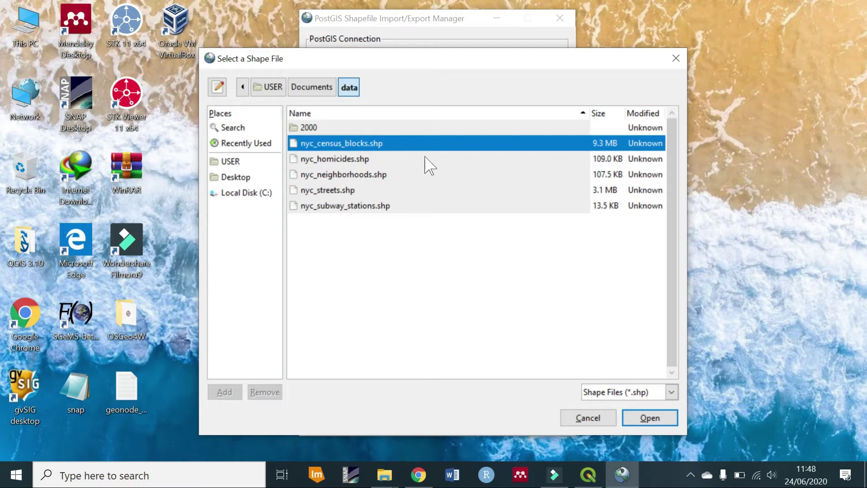
left_click(636, 416)
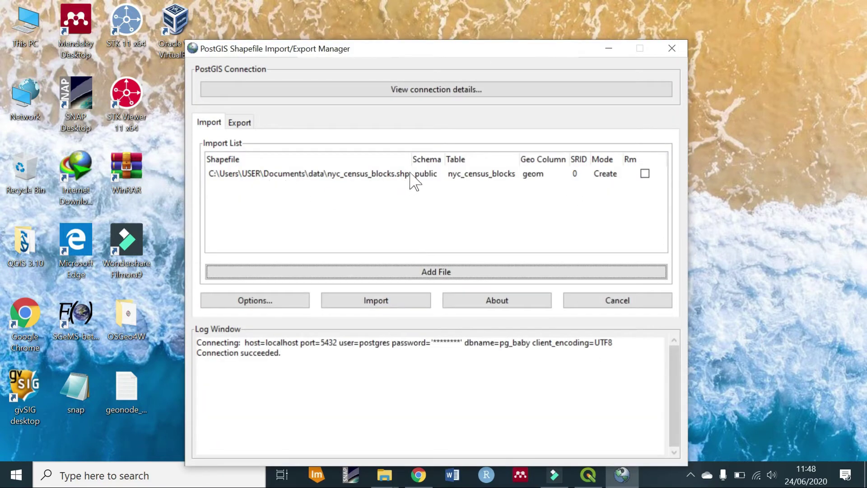
Widen the Shapefile column and set the nyc_census_blocks SRID to 26918
left_click_drag(410, 159, 336, 159)
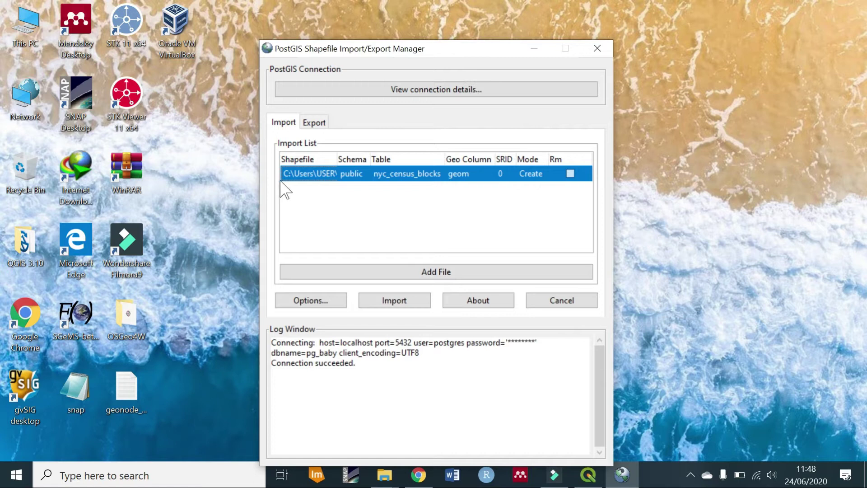
left_click_drag(335, 156, 490, 159)
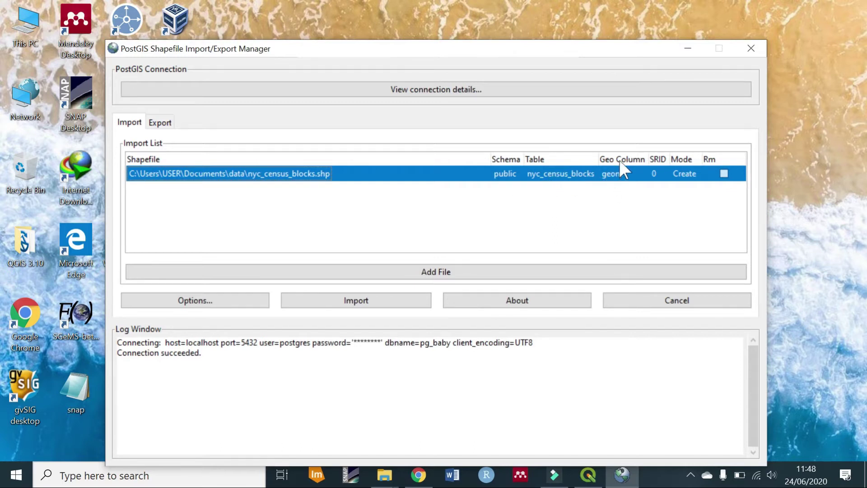
left_click(659, 173)
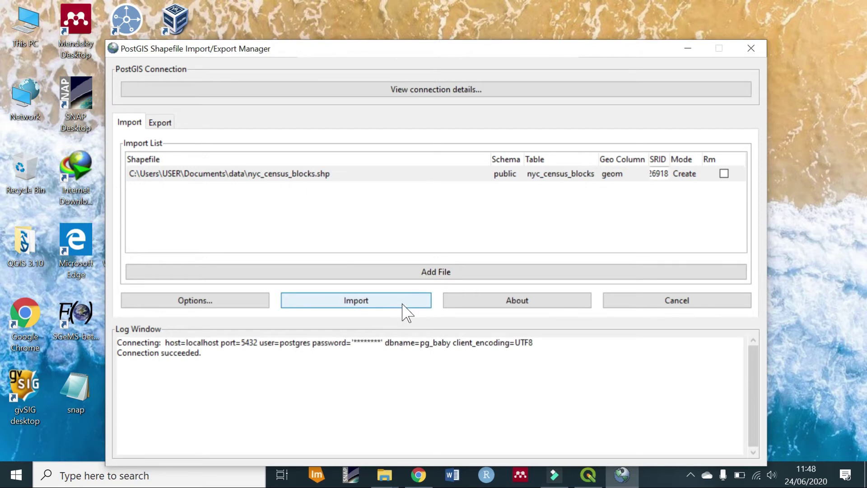
Add the four remaining NYC shapefiles: homicides, neighborhoods, streets and subway_stations
left_click(444, 274)
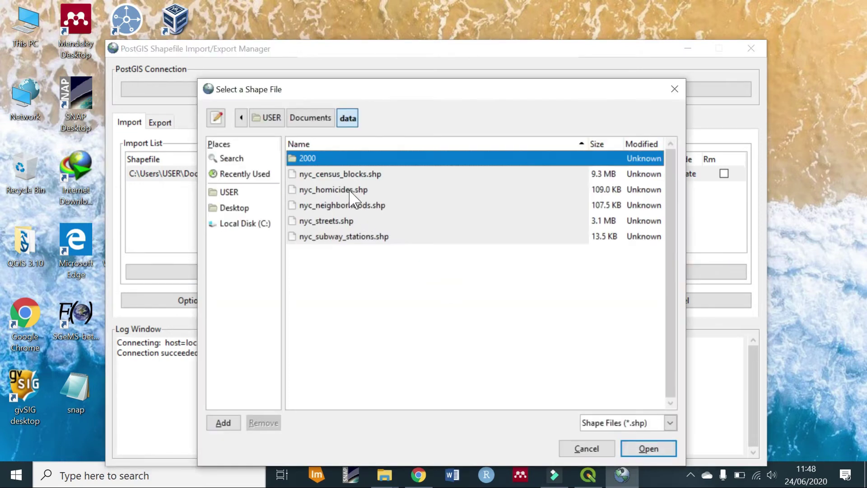
left_click_drag(355, 189, 348, 245)
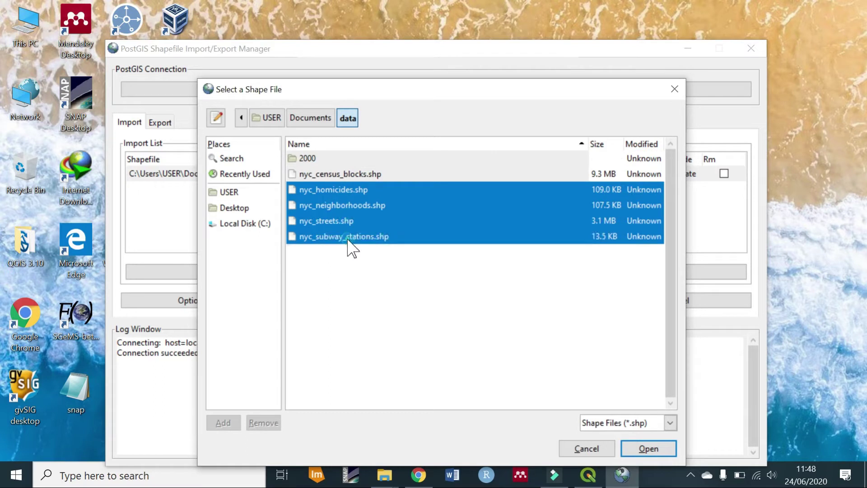
left_click(645, 447)
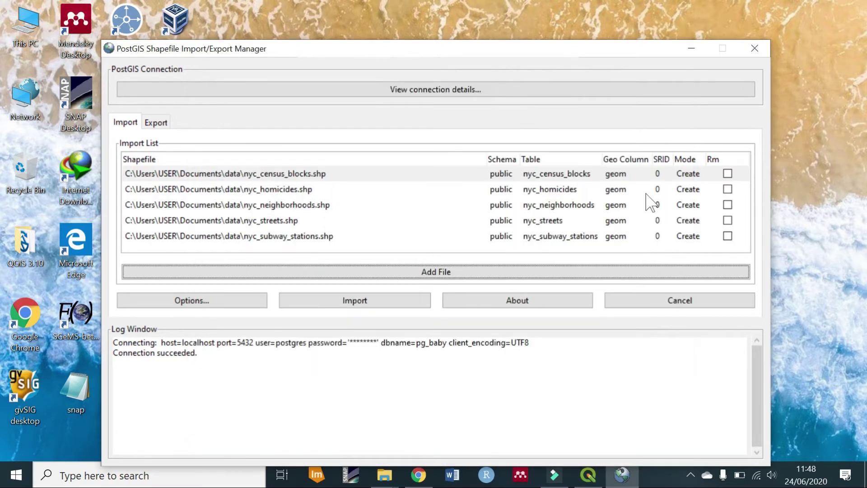
Copy the 26918 SRID from nyc_census_blocks and paste it into nyc_homicides
left_click(657, 174)
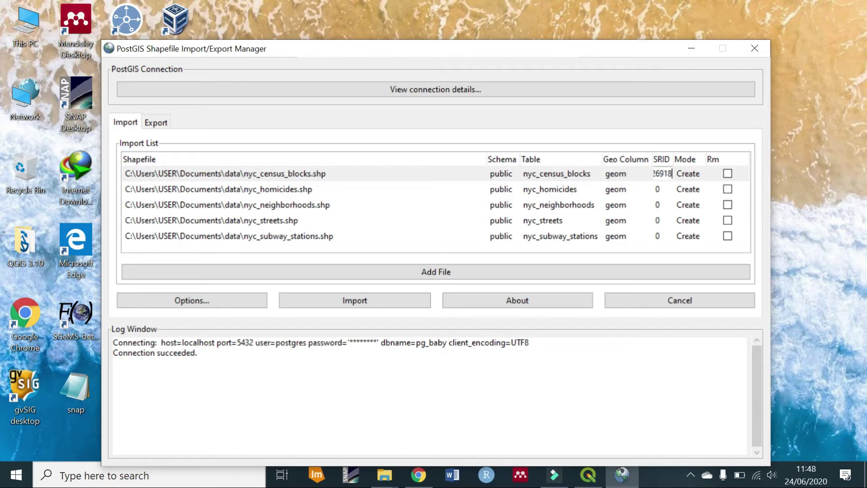
key("ctrl+a")
key("ctrl+c")
left_click(665, 192)
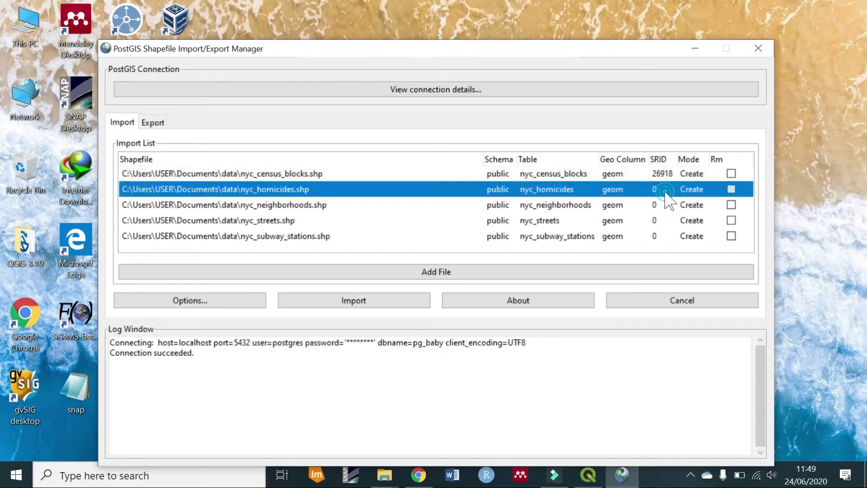
left_click(658, 189)
key("ctrl+v")
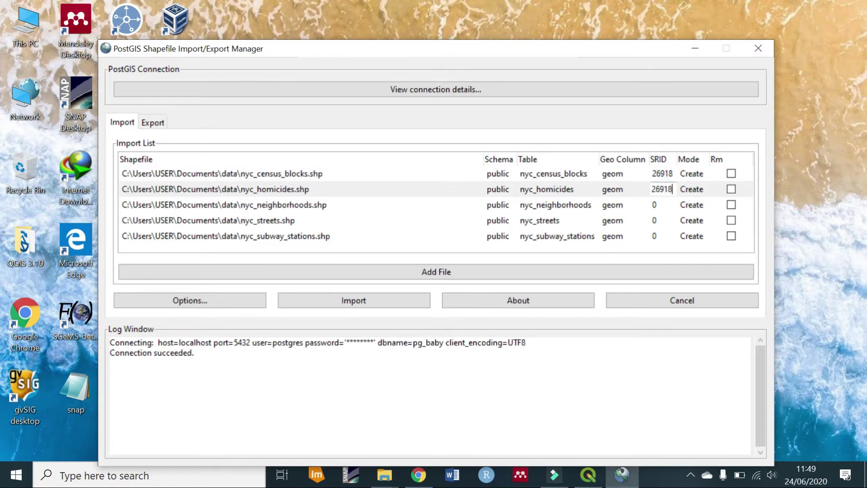
Set SRID 26918 for nyc_neighborhoods, nyc_streets and nyc_subway_stations
left_click(657, 207)
left_click(654, 205)
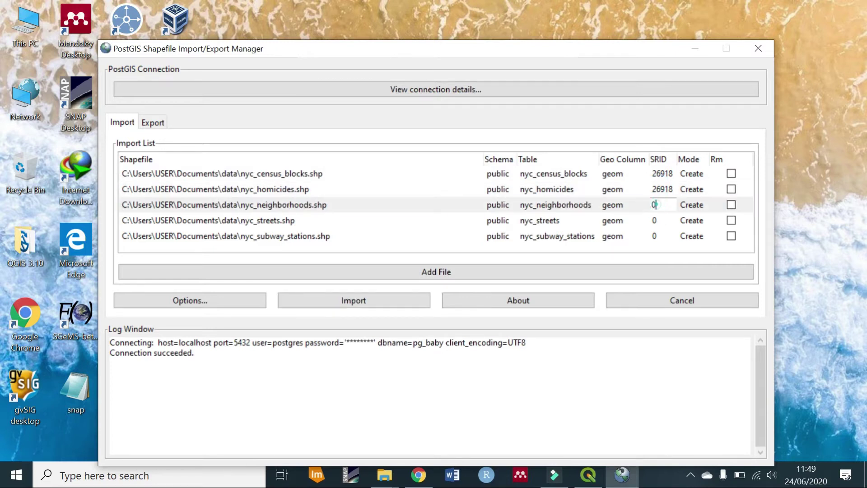
left_click(658, 222)
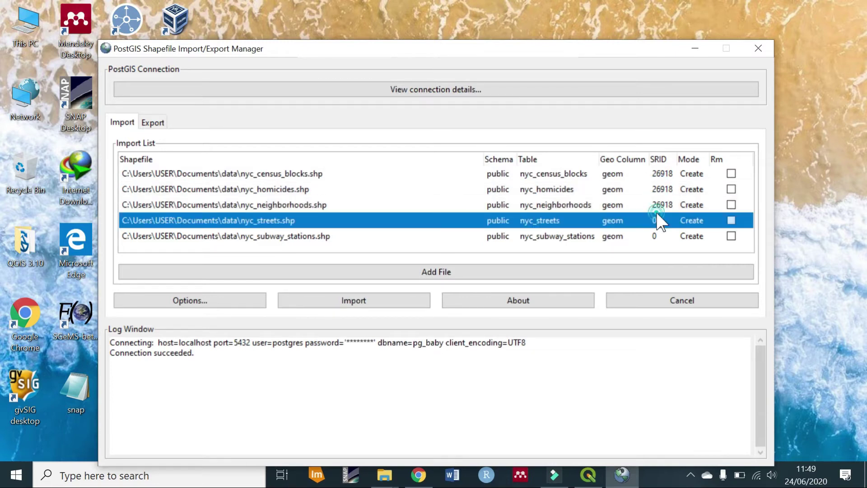
left_click(654, 219)
type("26918")
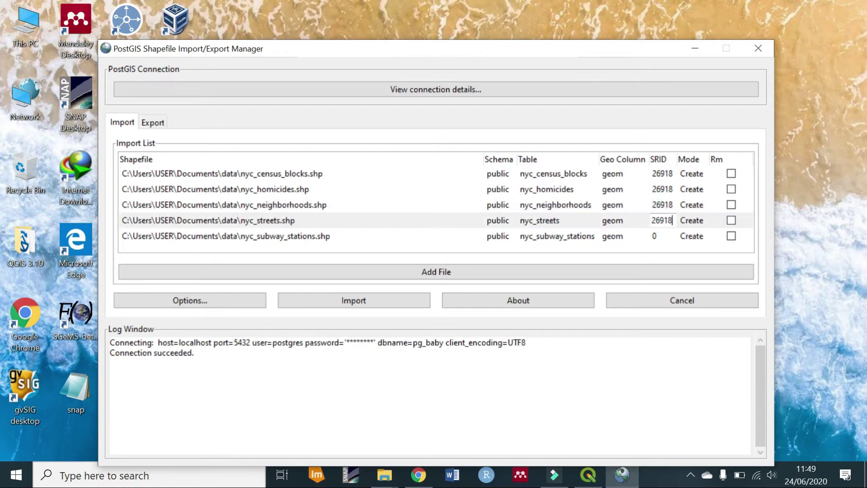
left_click(654, 237)
left_click(655, 235)
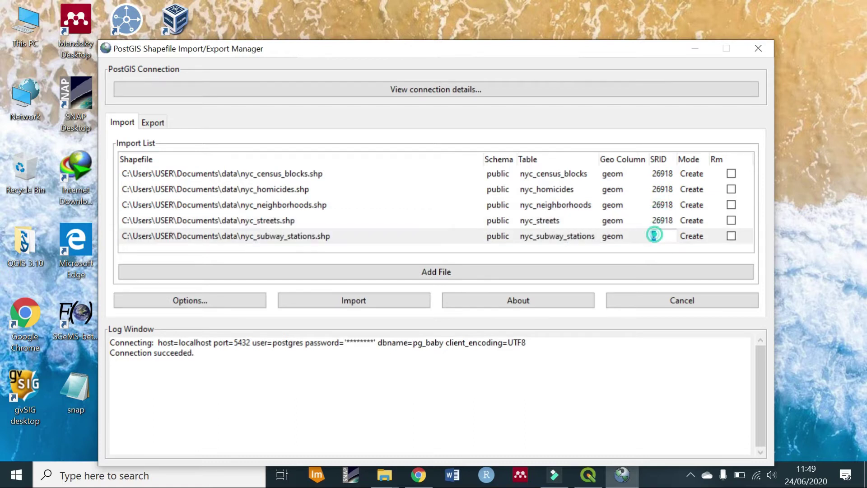
key("Return")
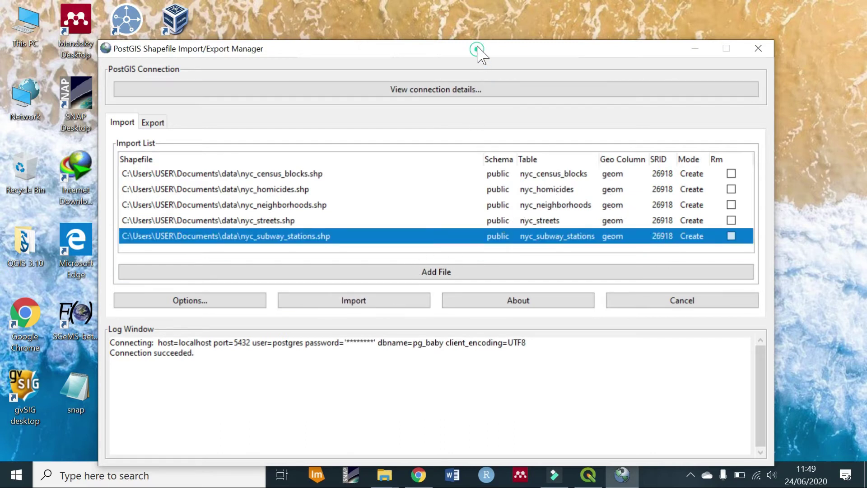
Keep the default import options and import all five shapefiles into pg_baby
left_click_drag(478, 53, 479, 19)
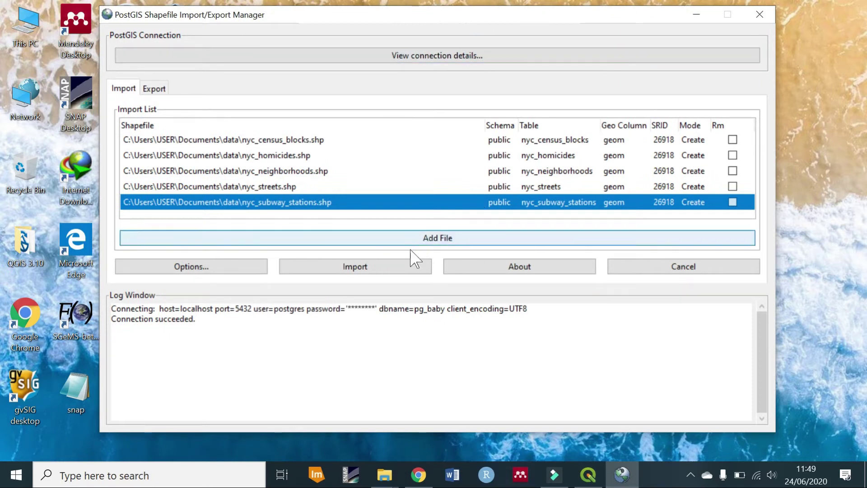
left_click(217, 272)
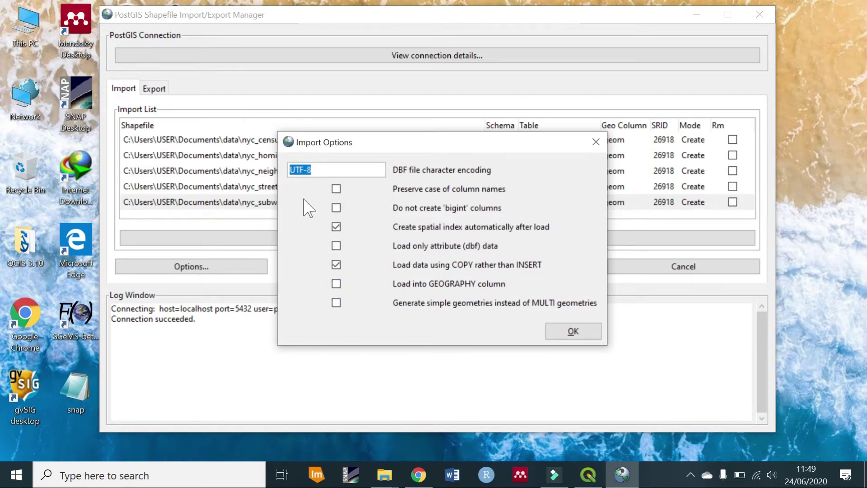
left_click(562, 334)
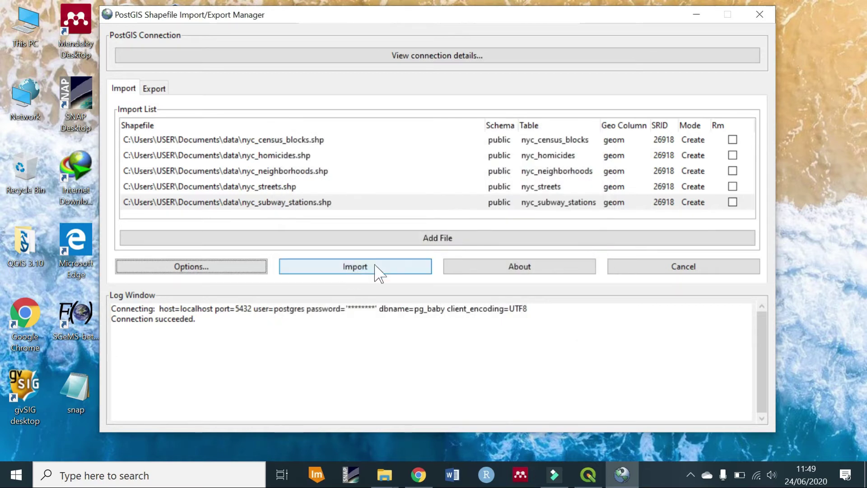
left_click(380, 274)
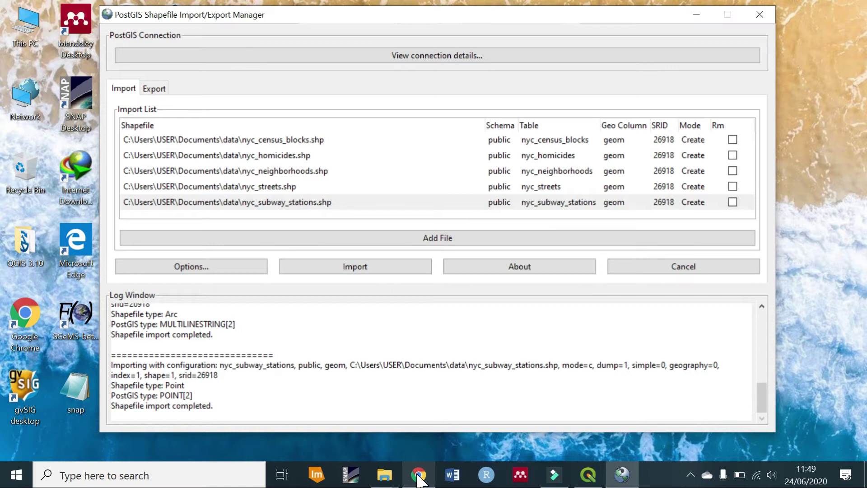
mouse_move(419, 476)
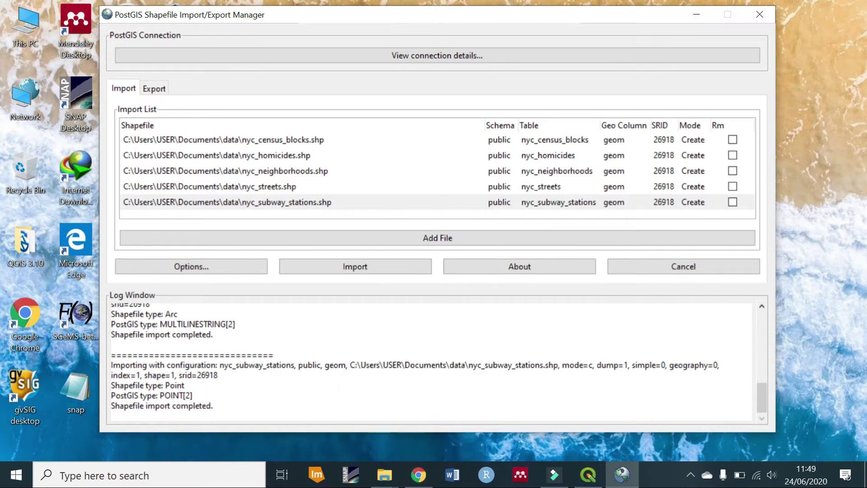
In pgAdmin, expand pg_baby > Schemas > public > Tables and refresh the tables list
left_click(418, 474)
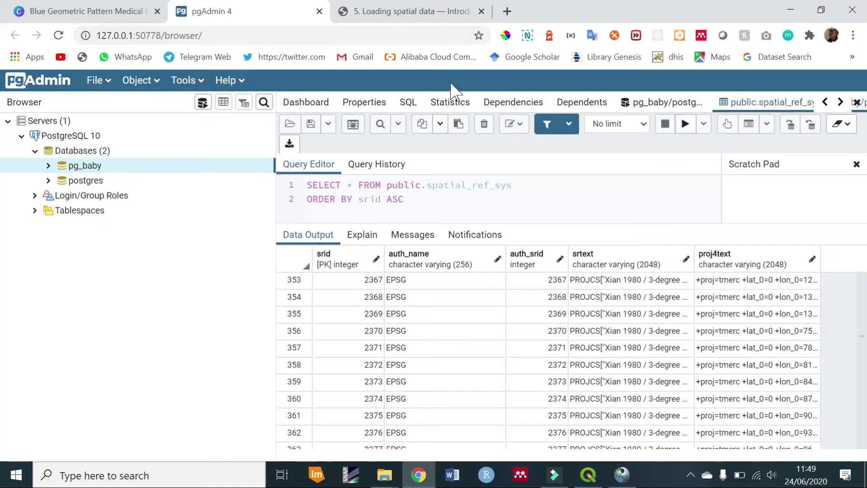
left_click(49, 166)
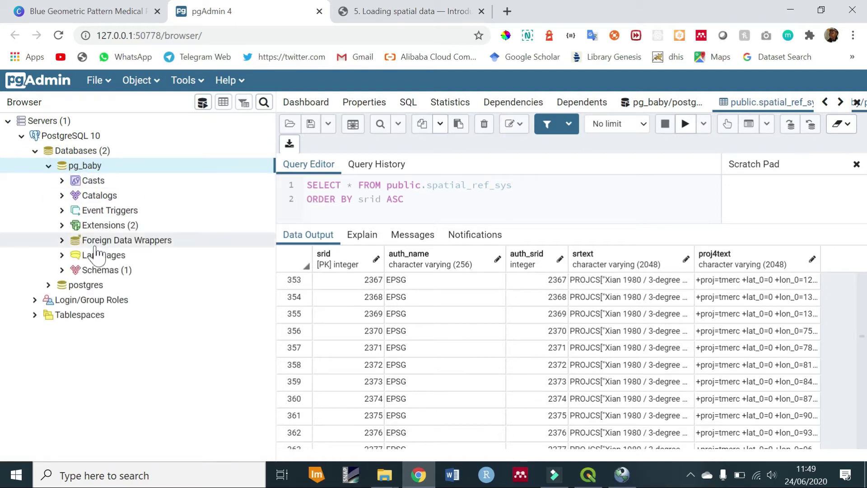
left_click(62, 270)
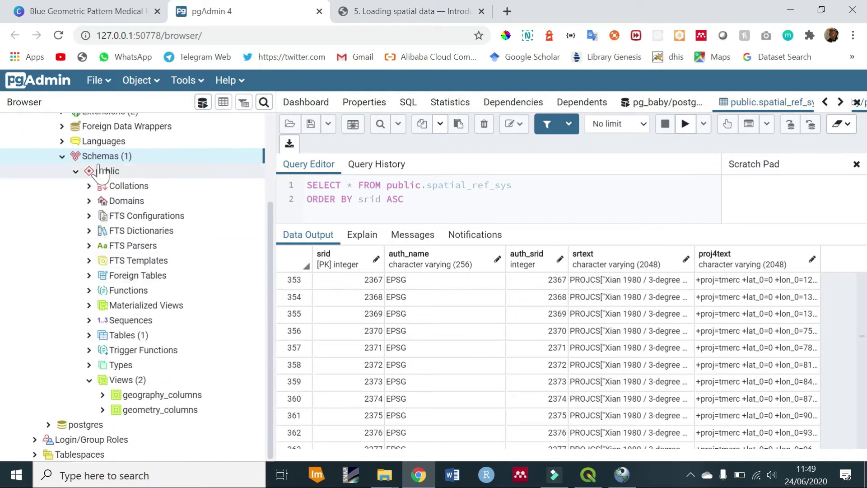
left_click(89, 335)
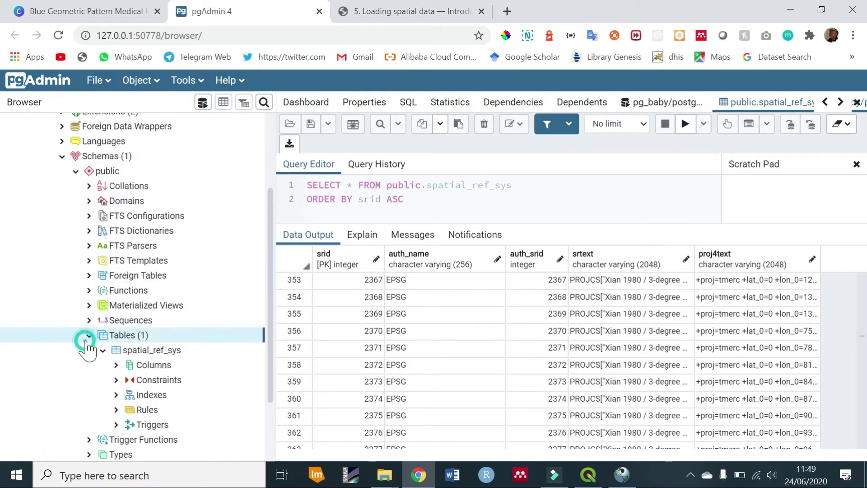
left_click(102, 350)
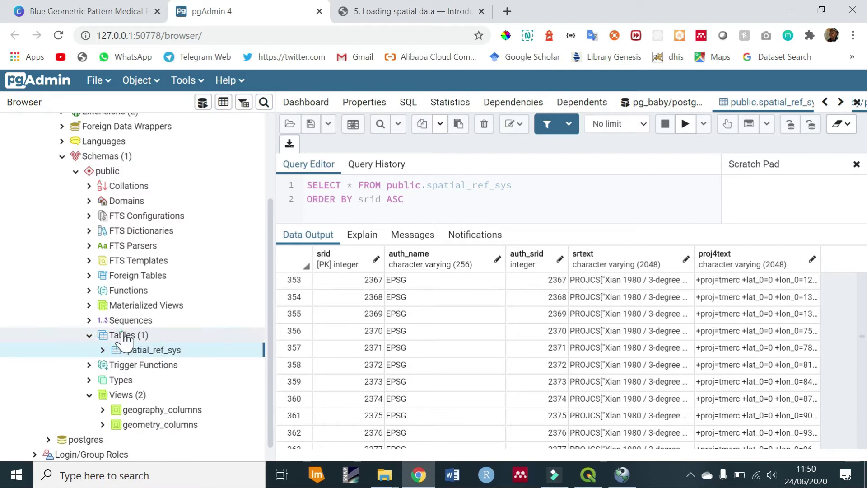
left_click(122, 334)
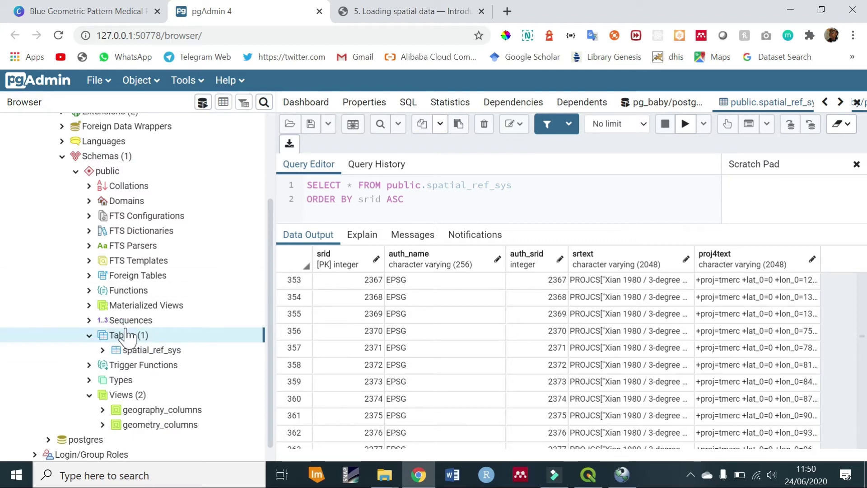
right_click(130, 332)
left_click(163, 367)
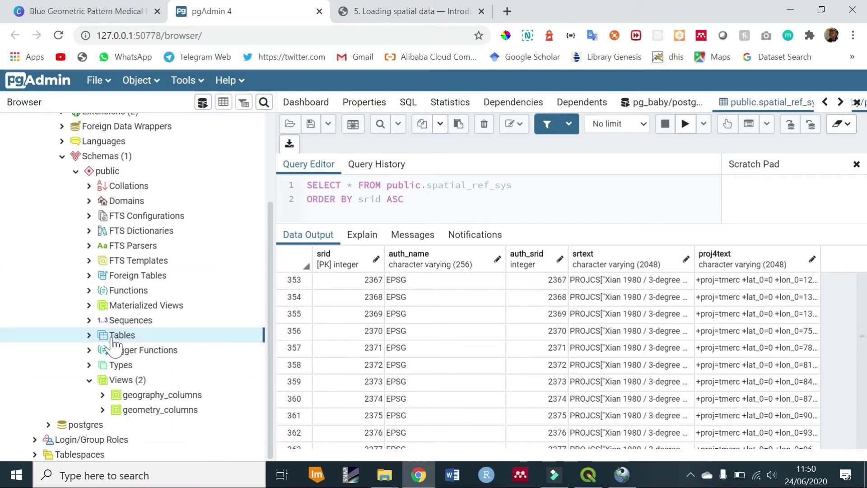
Expand the six refreshed tables and list the columns of nyc_census_blocks
left_click(90, 335)
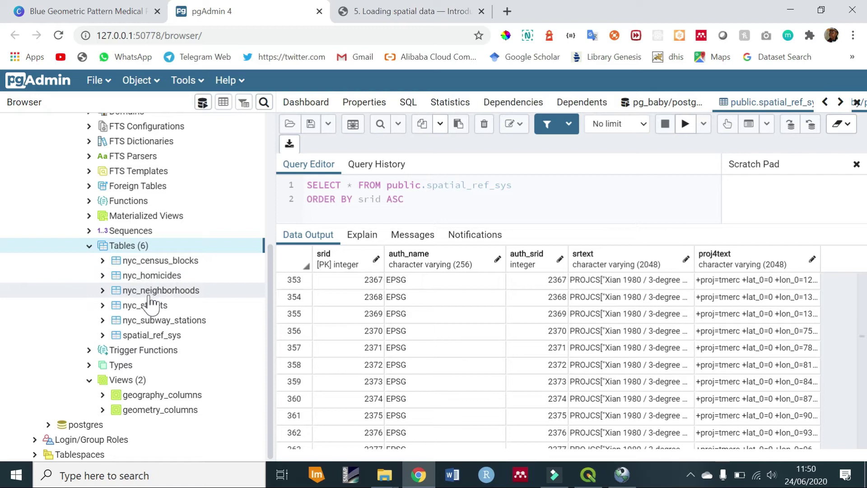
left_click(136, 265)
left_click(103, 261)
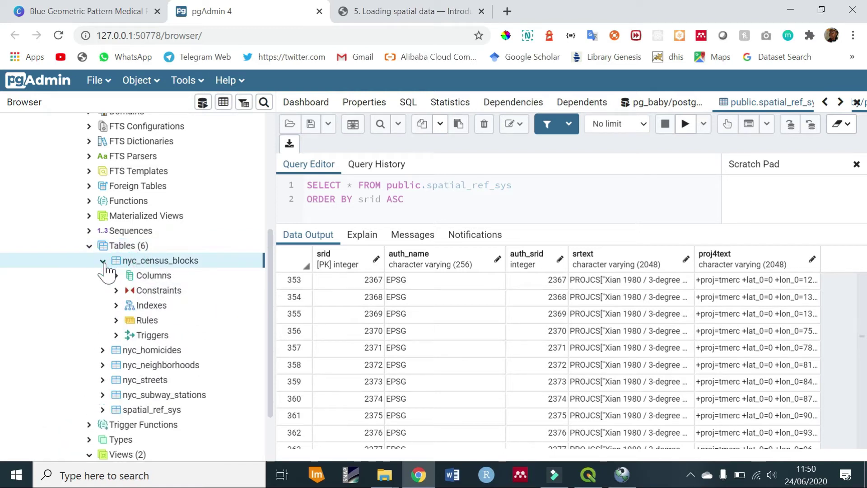
left_click(118, 275)
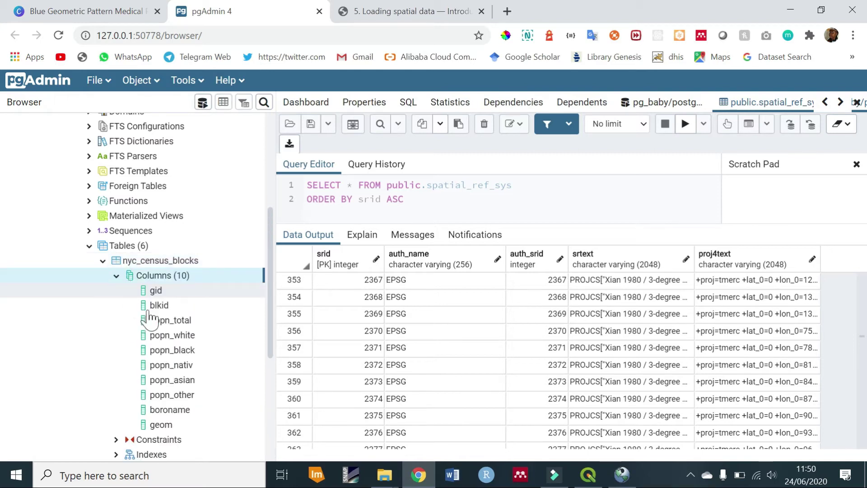
scroll(193, 332, "down", 4)
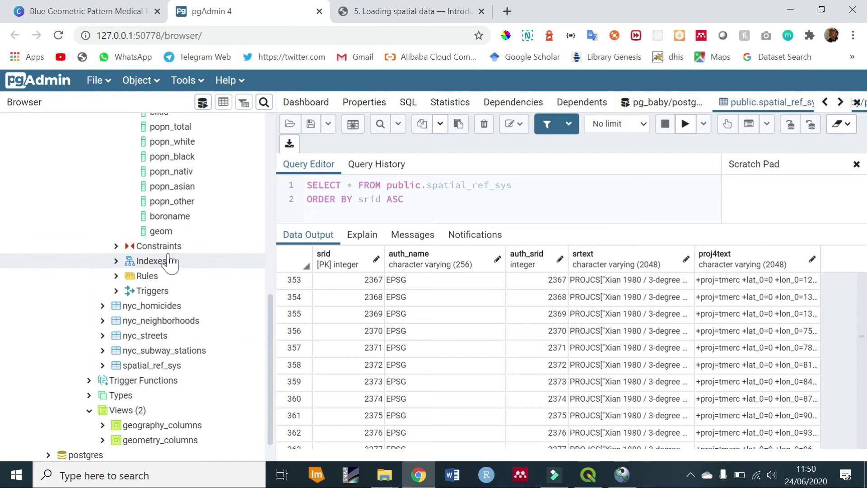
scroll(136, 271, "up", 4)
Collapse nyc_census_blocks and its columns, then switch to QGIS
left_click(116, 276)
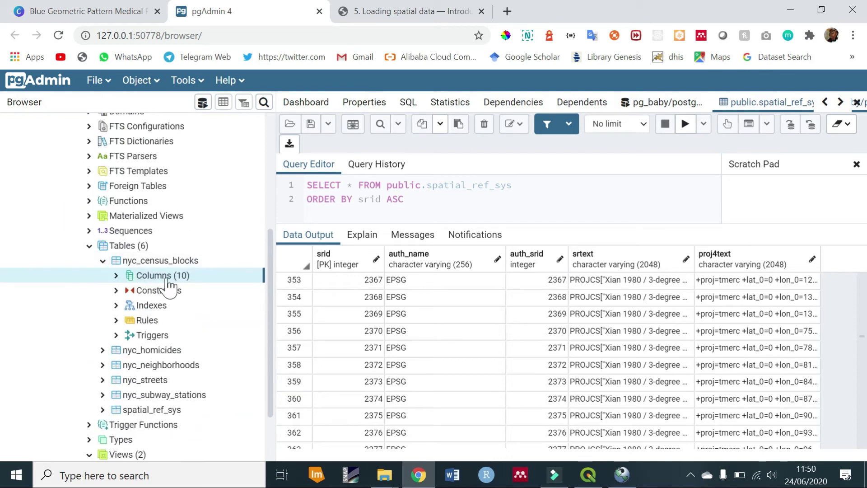
key("Left")
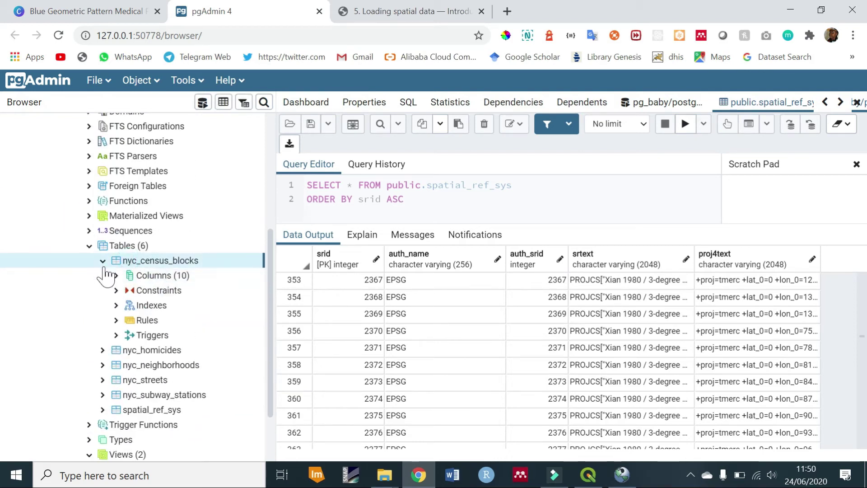
left_click(103, 261)
scroll(175, 277, "up", 3)
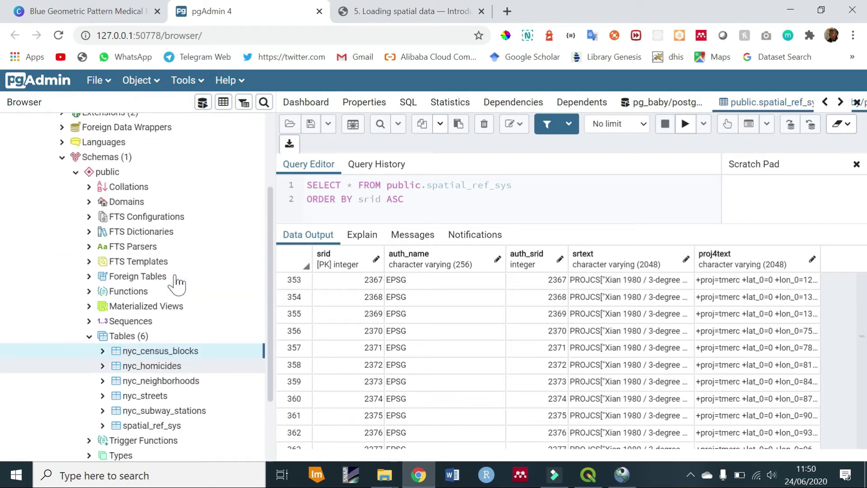
scroll(180, 277, "down", 3)
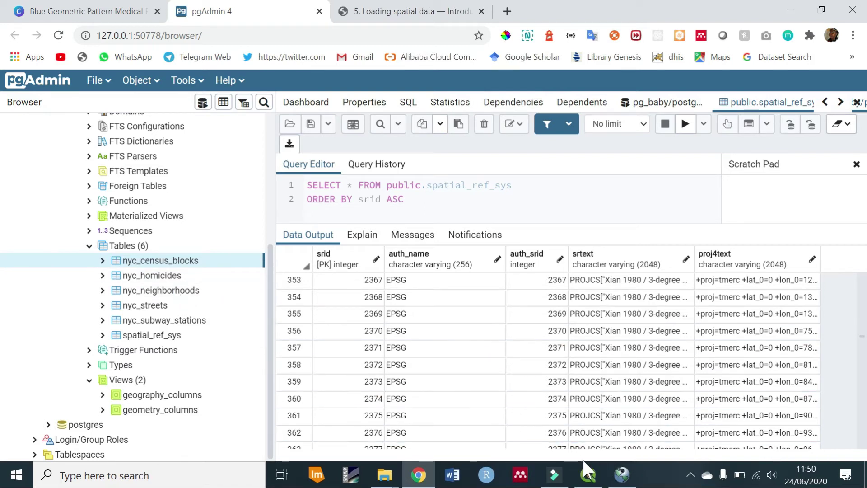
left_click(587, 473)
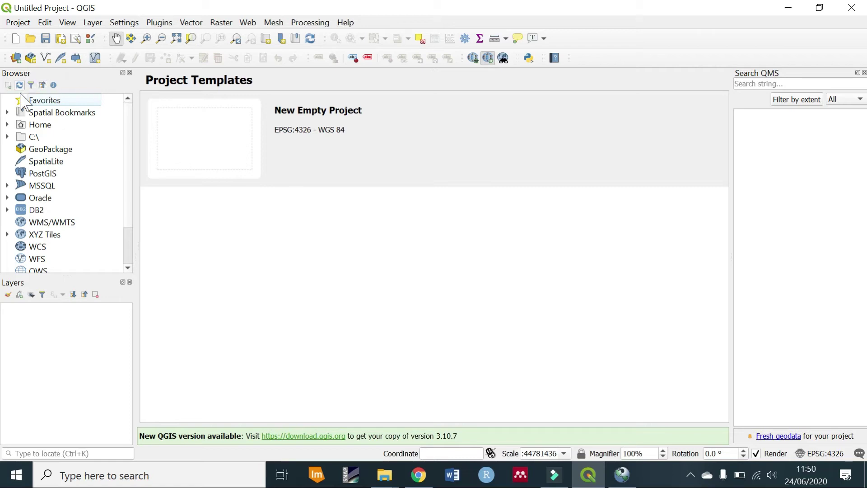
Close the panels list and bring up the PostGIS context menu in the Browser panel
right_click(467, 31)
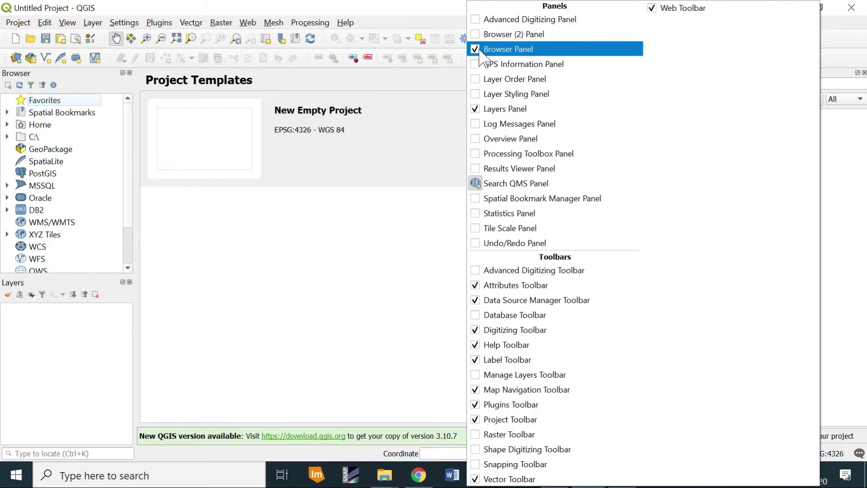
left_click(415, 25)
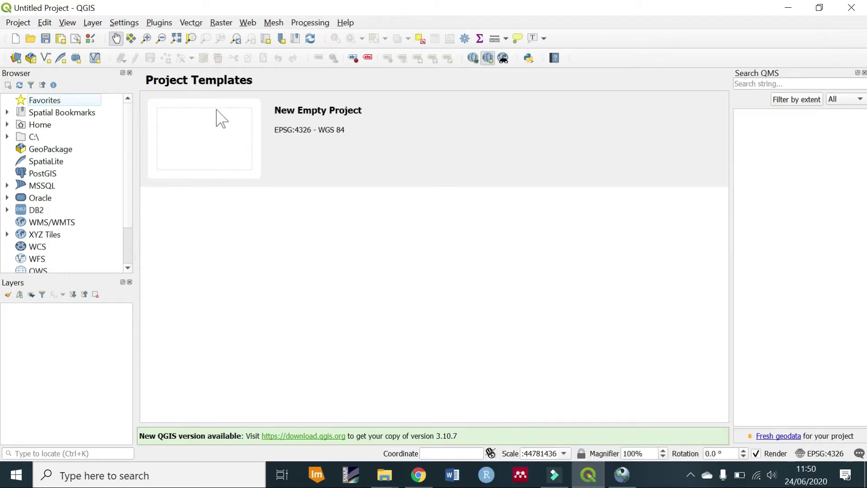
scroll(49, 223, "down", 1)
scroll(36, 179, "up", 1)
left_click(40, 176)
right_click(45, 175)
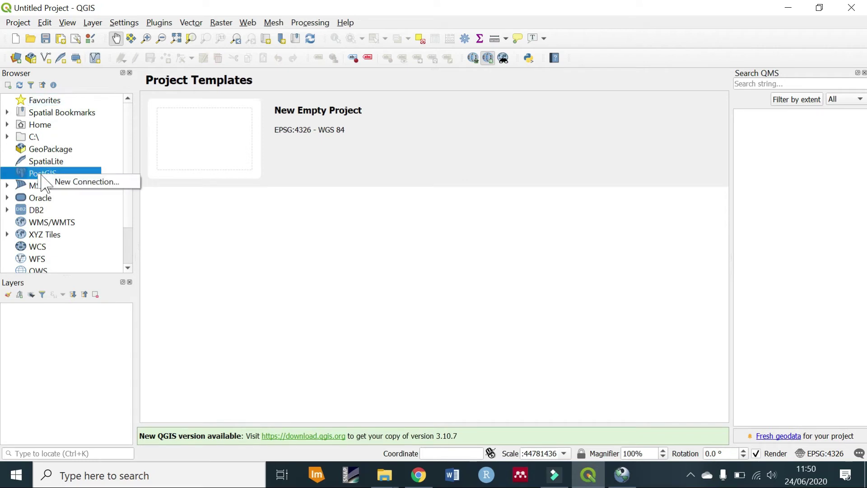
Create a new PostGIS connection named pg_baby with host localhost and database pg_baby
left_click(47, 181)
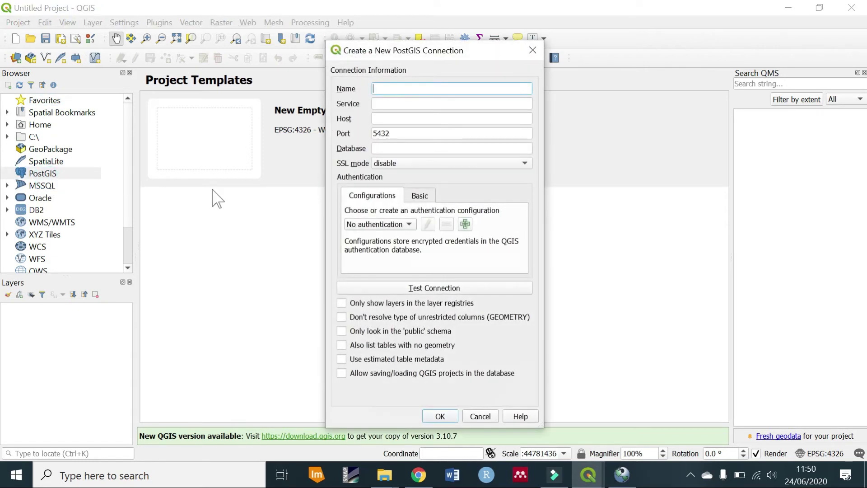
left_click(381, 91)
type("pg_baby")
left_click(385, 107)
left_click(385, 118)
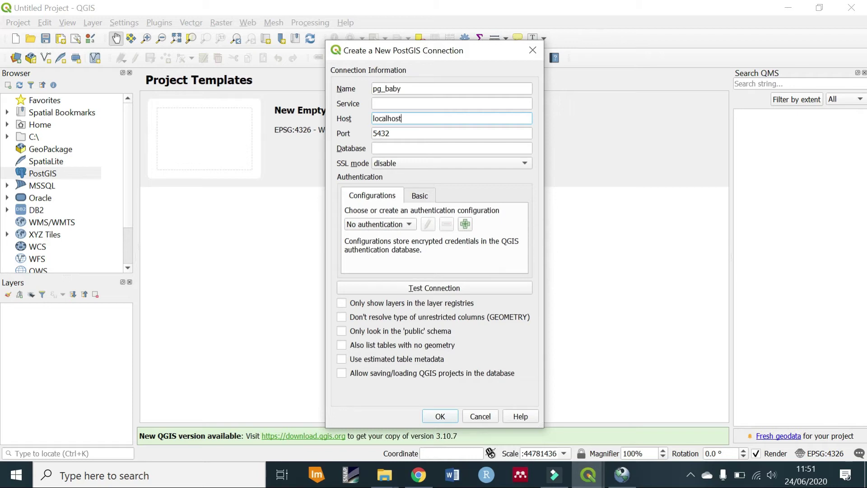
type("localhost")
left_click(387, 144)
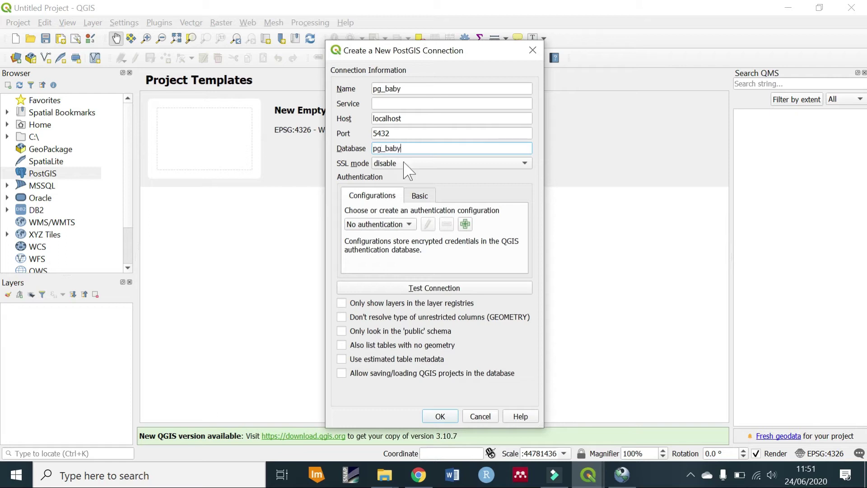
Enter the database user name and password on the Basic tab and test the connection
left_click(419, 195)
left_click(402, 211)
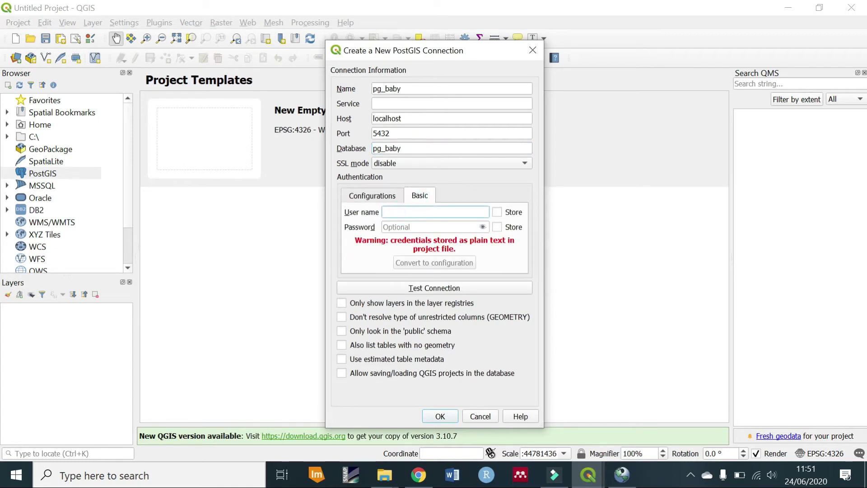
type("postgres")
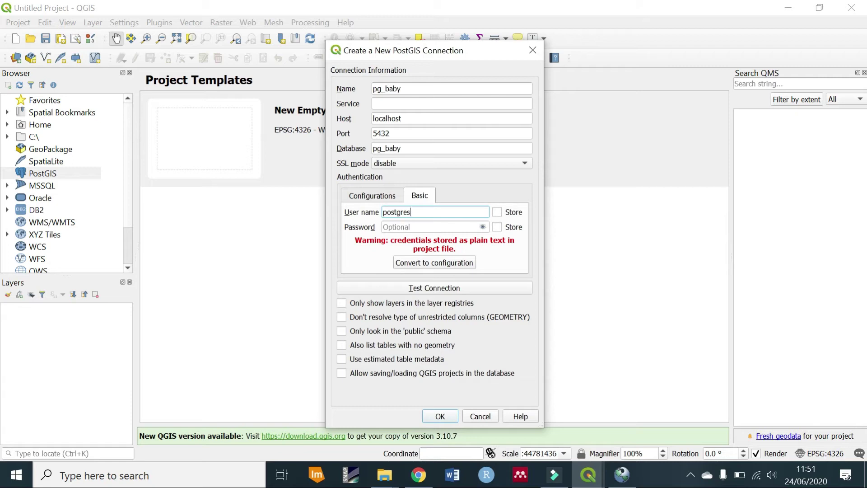
left_click(403, 225)
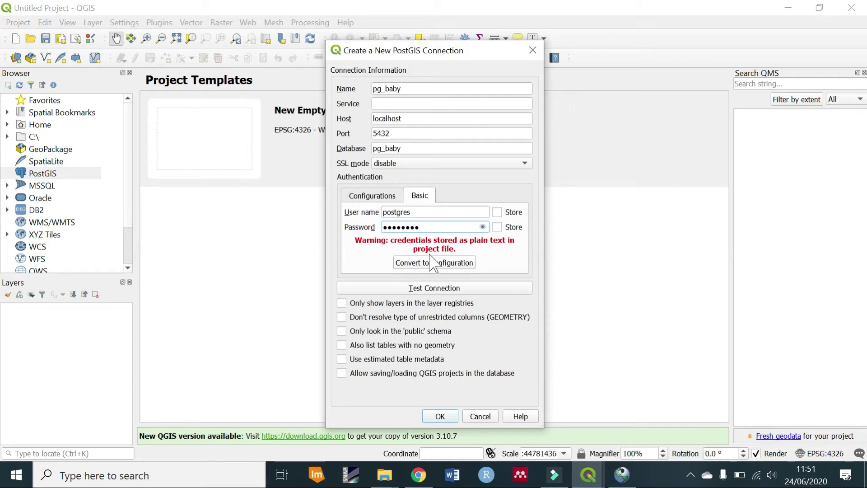
left_click(431, 287)
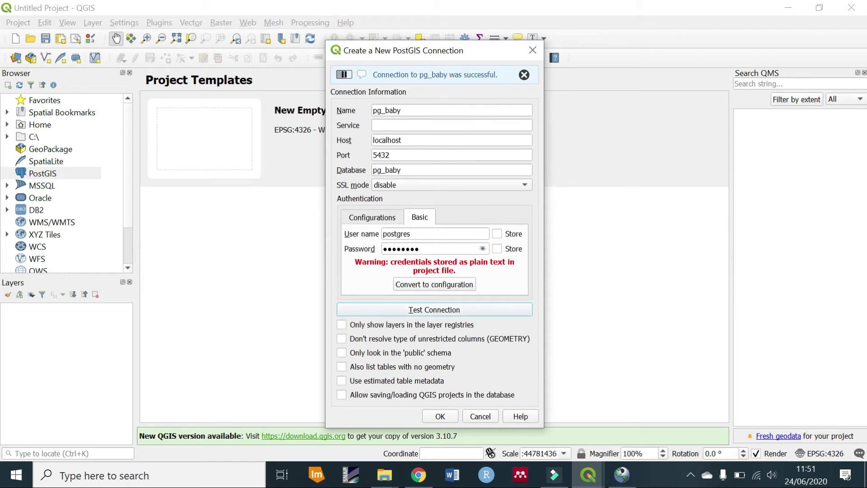
Save the pg_baby connection, expand its public schema and select the nyc_census_blocks table
left_click(440, 417)
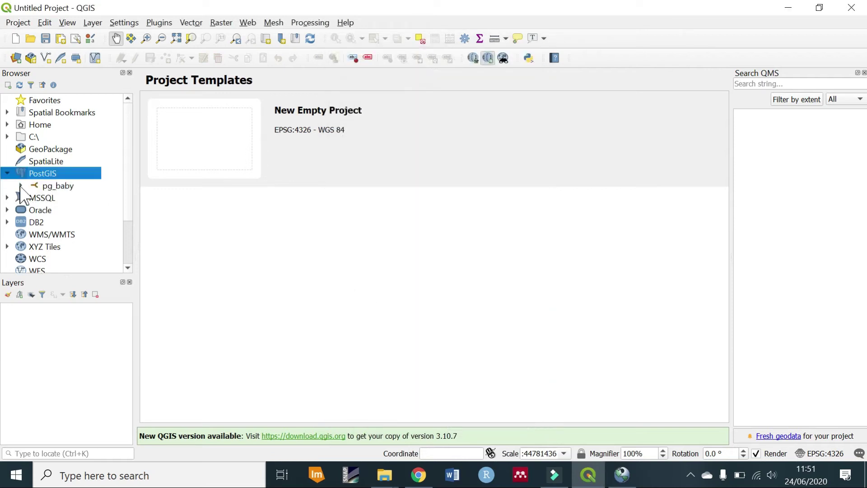
left_click(21, 186)
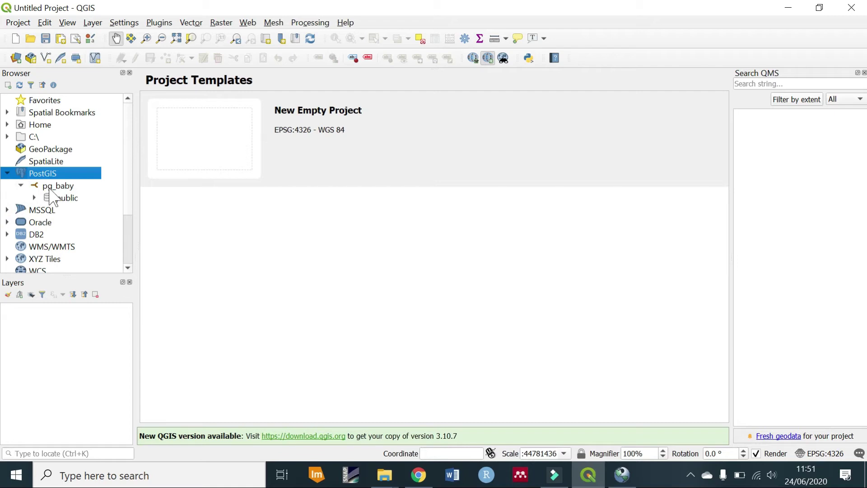
left_click(65, 188)
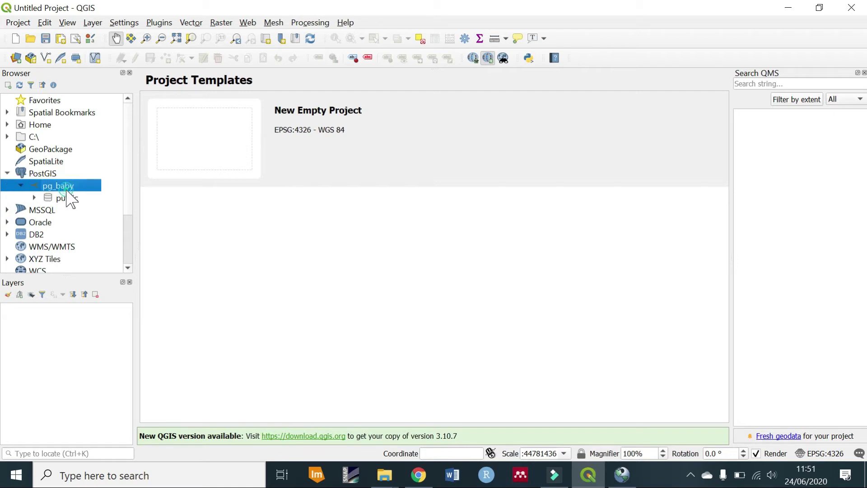
left_click(35, 198)
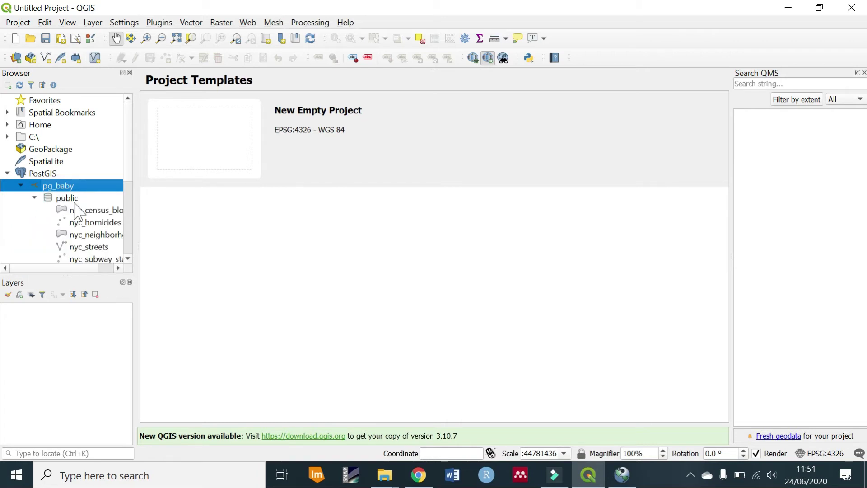
scroll(77, 207, "down", 2)
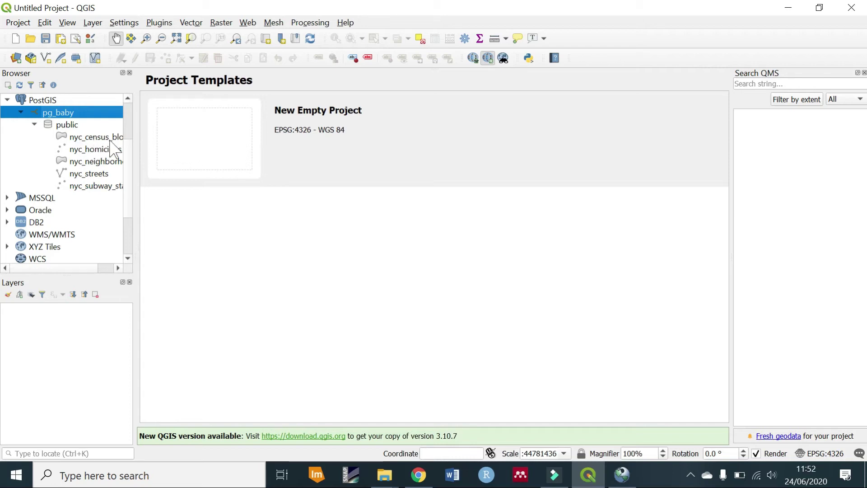
left_click(88, 140)
Drag nyc_census_blocks onto the map and accept the default UTM 18N to WGS 84 transformation
left_click_drag(88, 140, 221, 259)
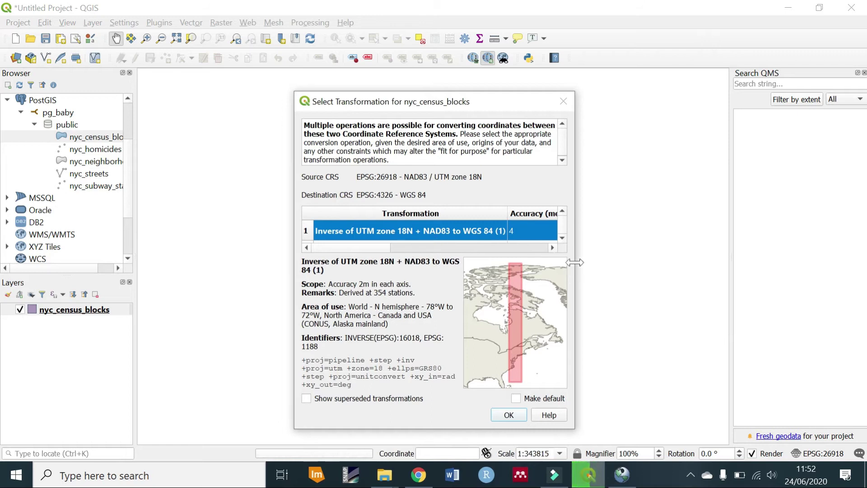
left_click_drag(576, 263, 707, 248)
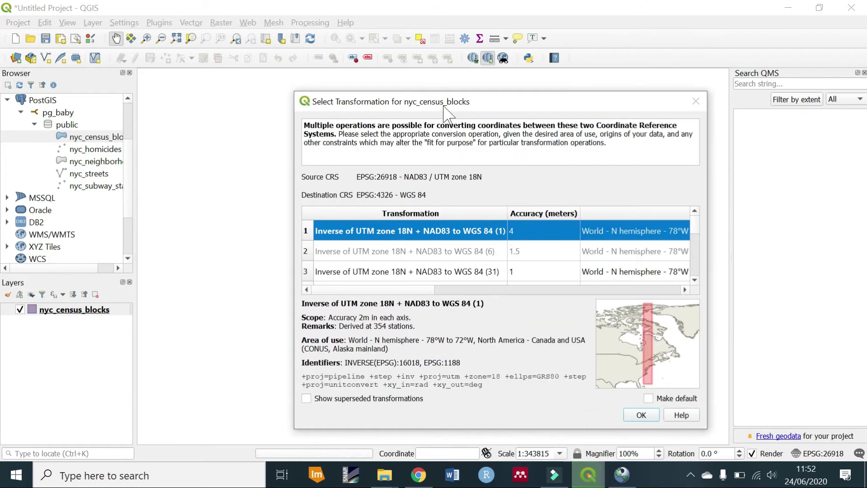
left_click_drag(442, 104, 393, 92)
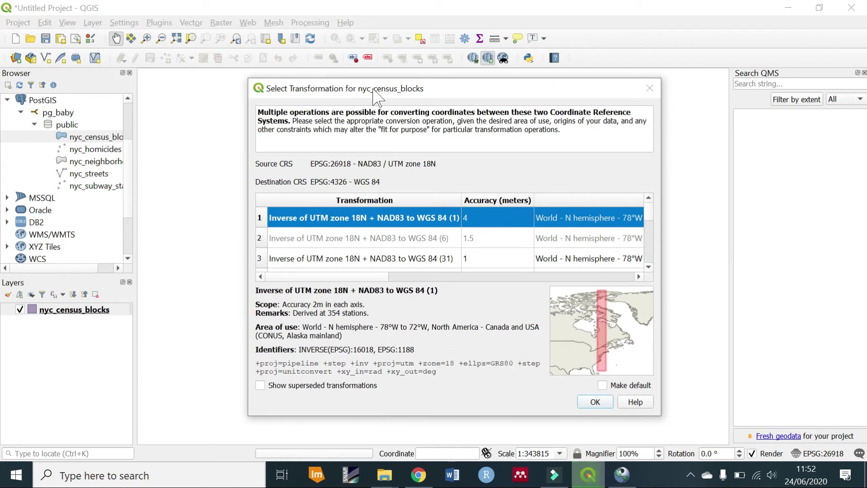
left_click(358, 280)
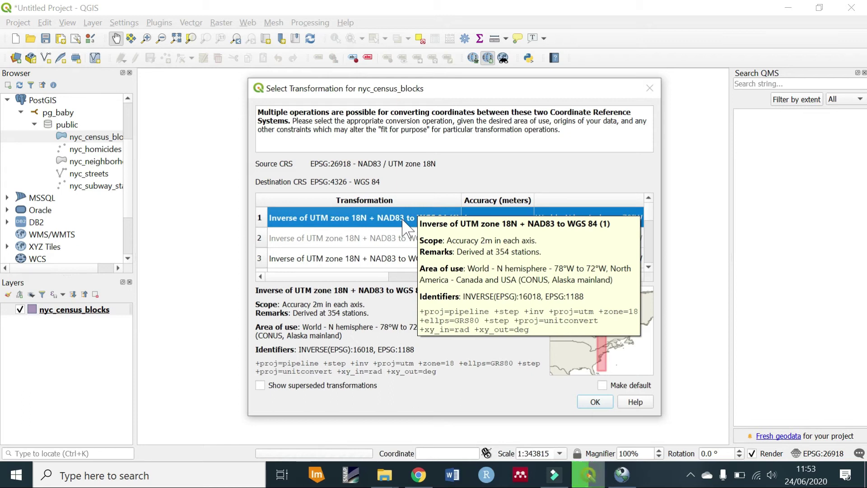
left_click(445, 386)
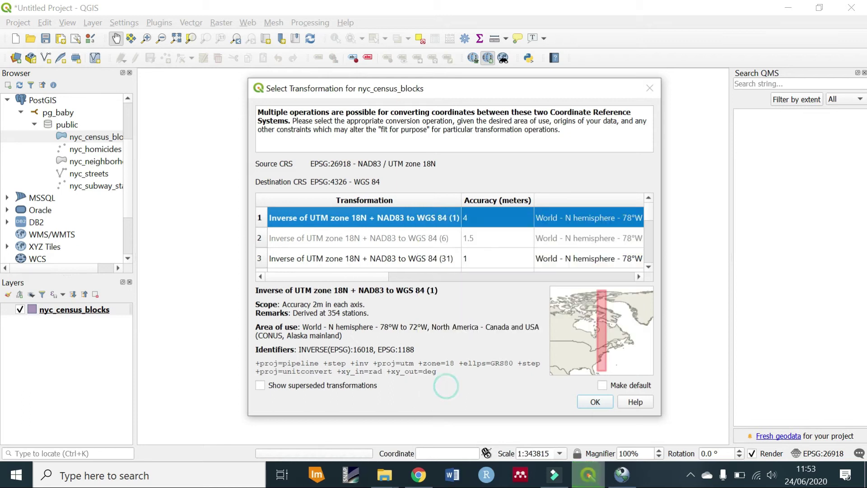
left_click(584, 406)
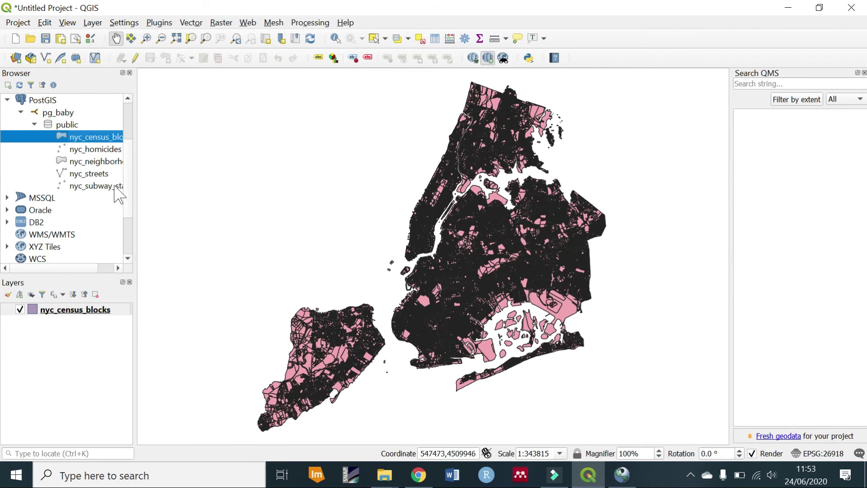
Let the nyc_census_blocks polygons finish rendering across all five boroughs
scroll(130, 212, "down", 2)
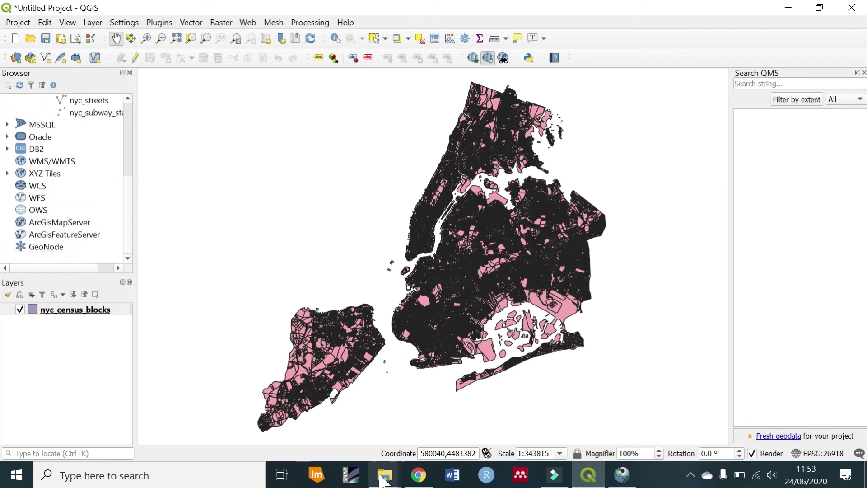
Bring the data folder window to the front and maximize it
mouse_move(380, 476)
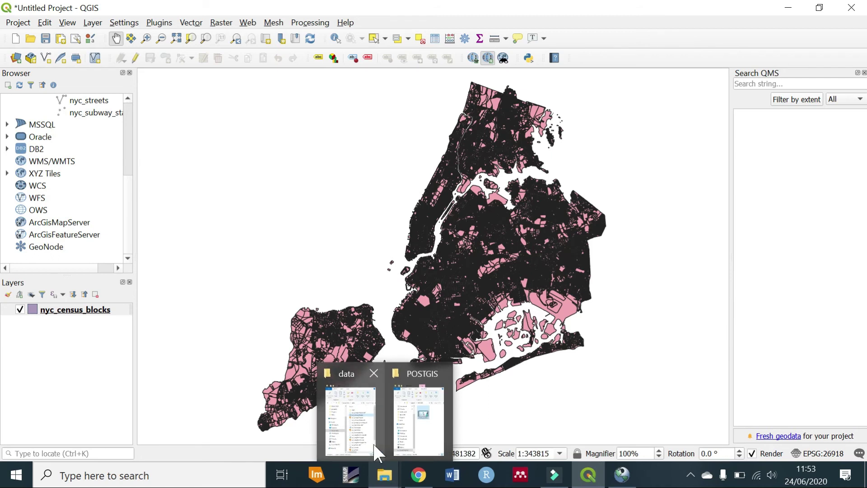
left_click(350, 420)
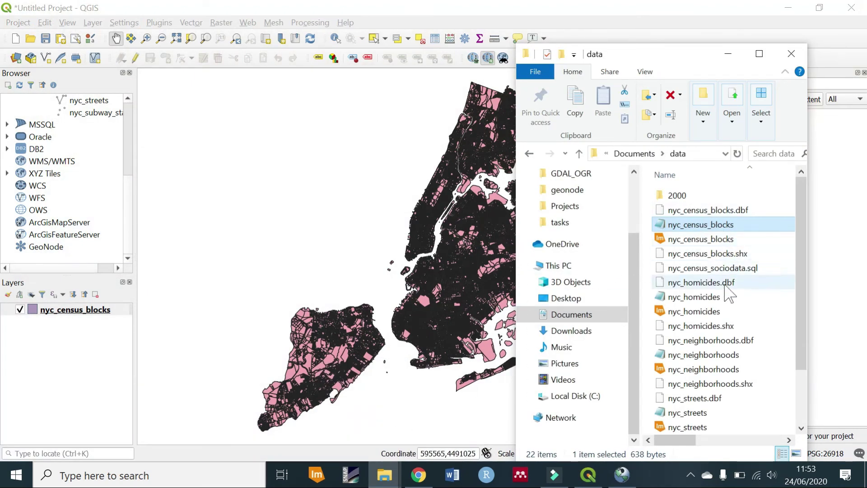
scroll(712, 338, "down", 2)
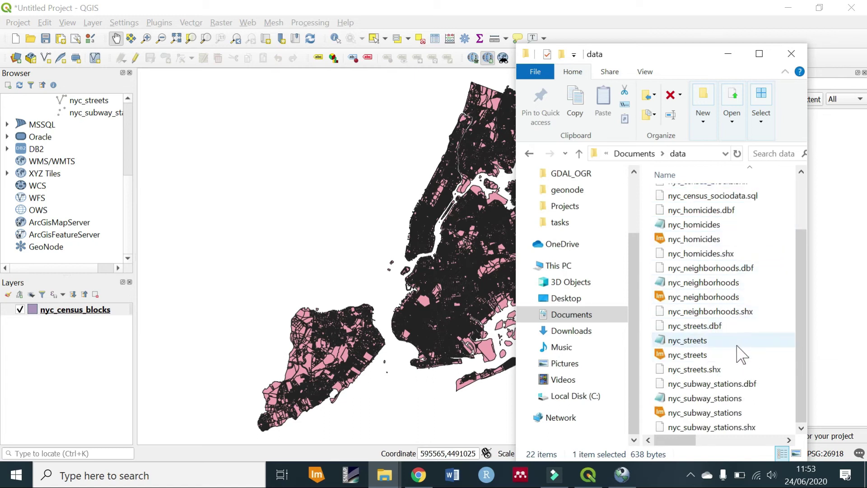
scroll(741, 354, "up", 2)
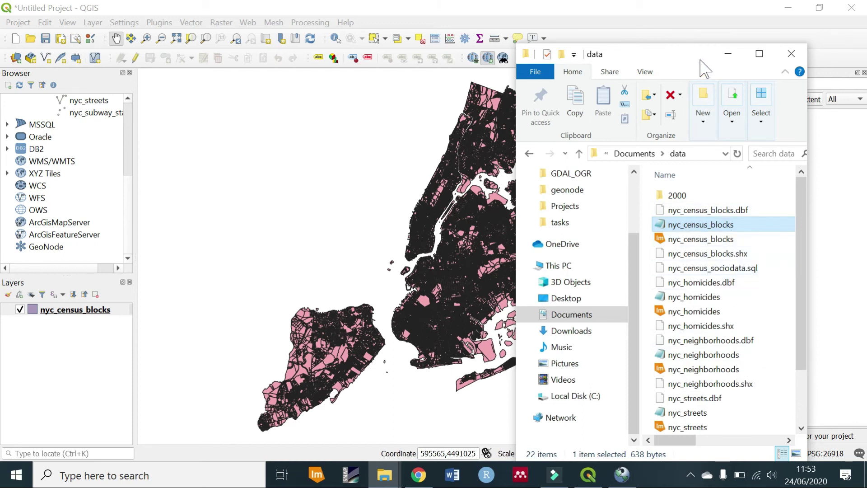
left_click_drag(700, 58, 641, 60)
double_click(641, 60)
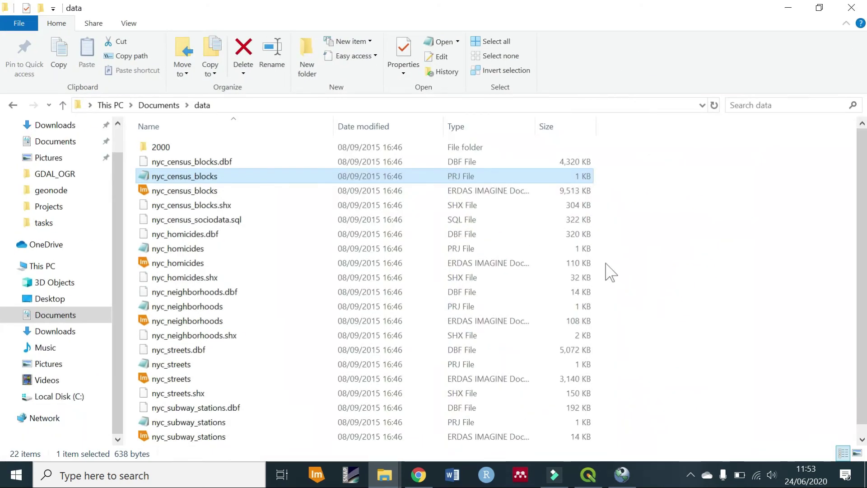
Open nyc_homicides.prj in Notepad via Open with
left_click(372, 248)
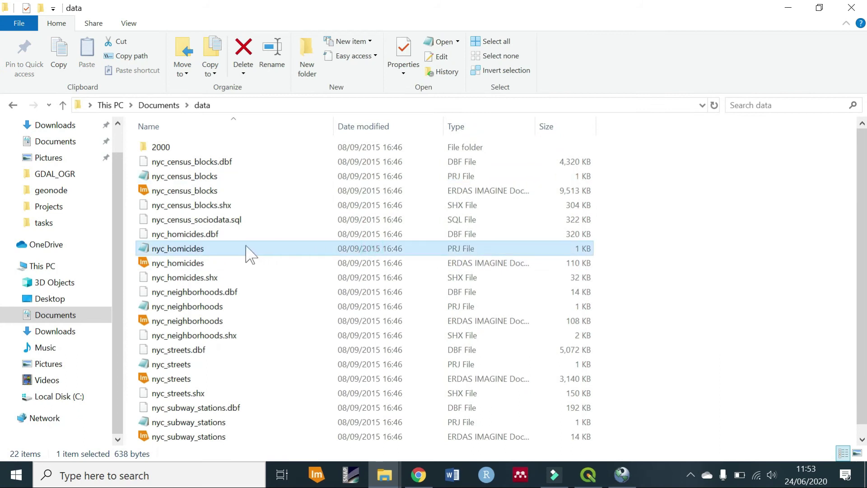
right_click(246, 248)
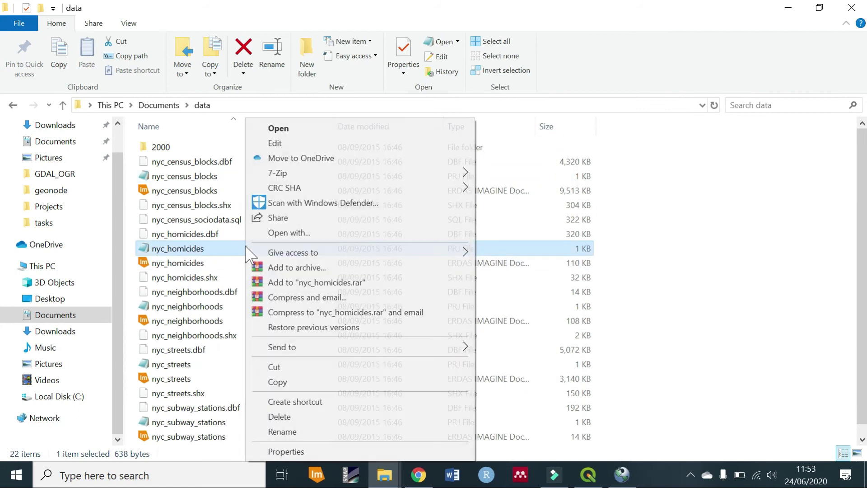
left_click(378, 233)
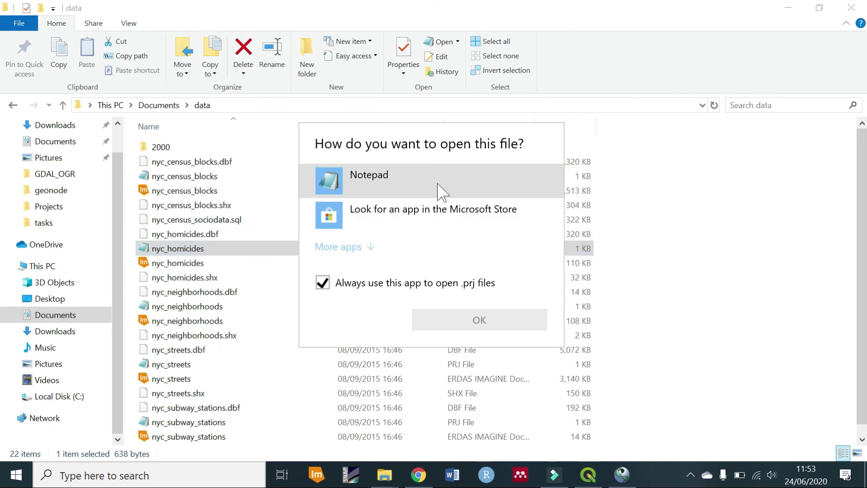
left_click(438, 184)
left_click(482, 322)
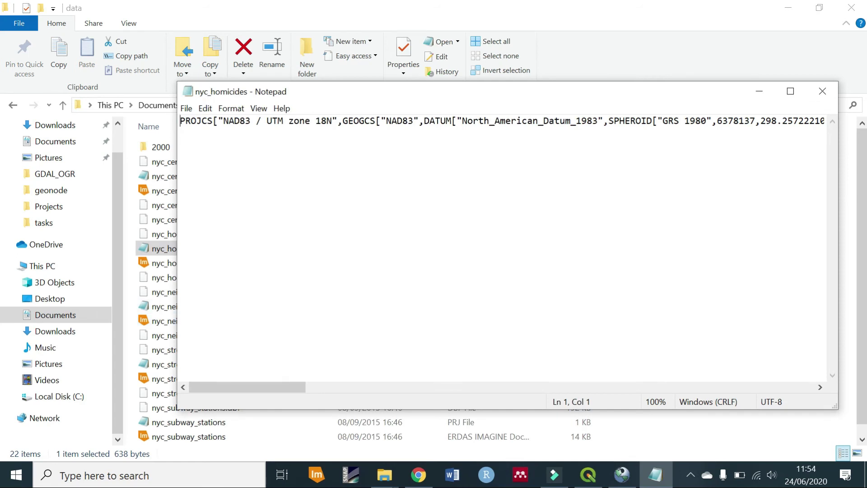
Highlight the AUTHORITY["EPSG","26918"] entry at the end of the projection text
left_click_drag(180, 120, 562, 121)
left_click(553, 120)
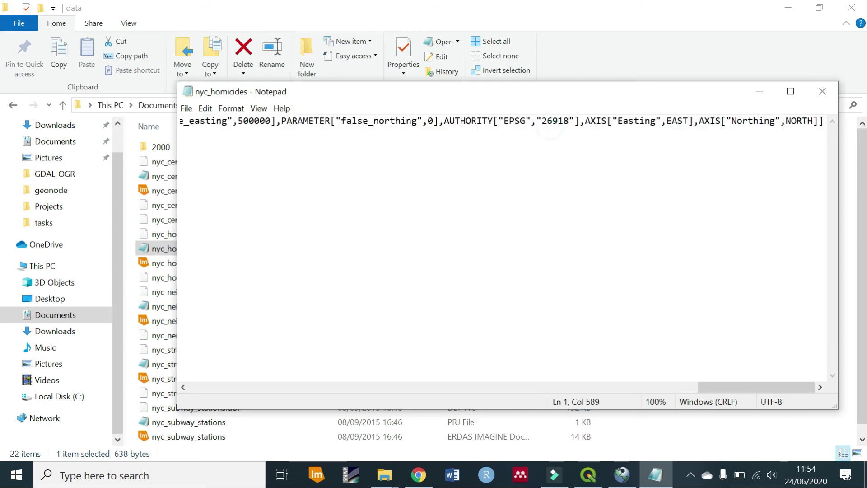
double_click(551, 121)
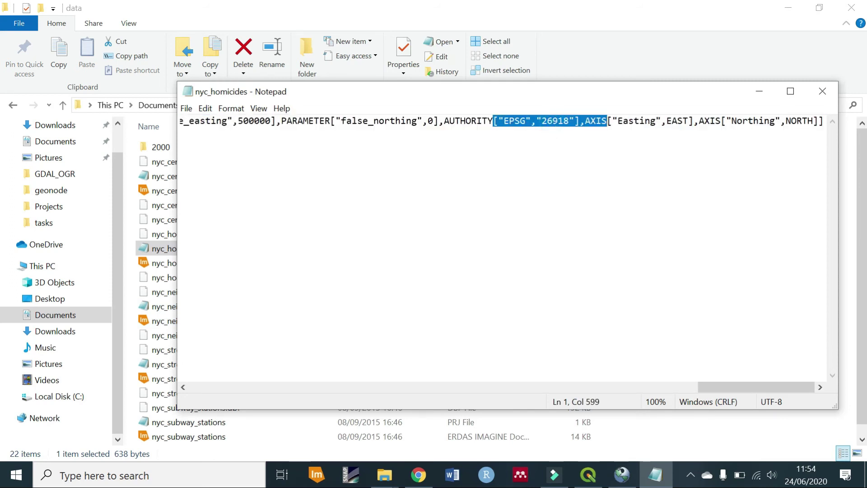
left_click(557, 121)
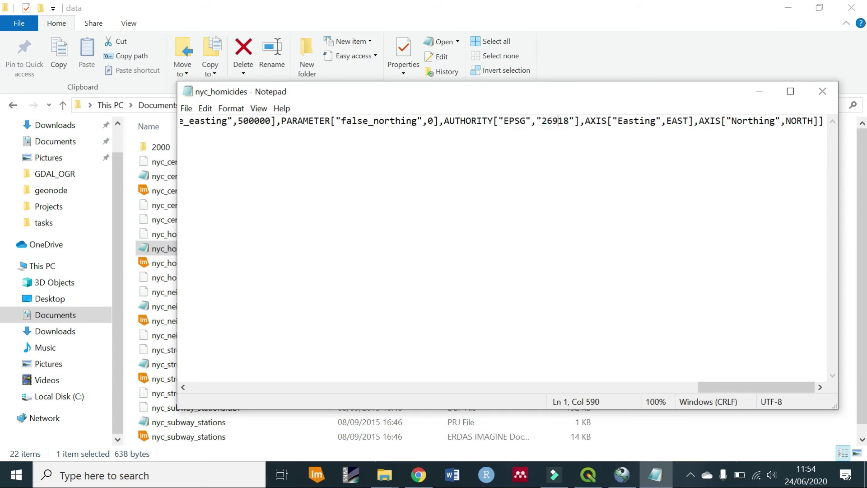
double_click(514, 121)
left_click(557, 121)
left_click(543, 259)
left_click(516, 132)
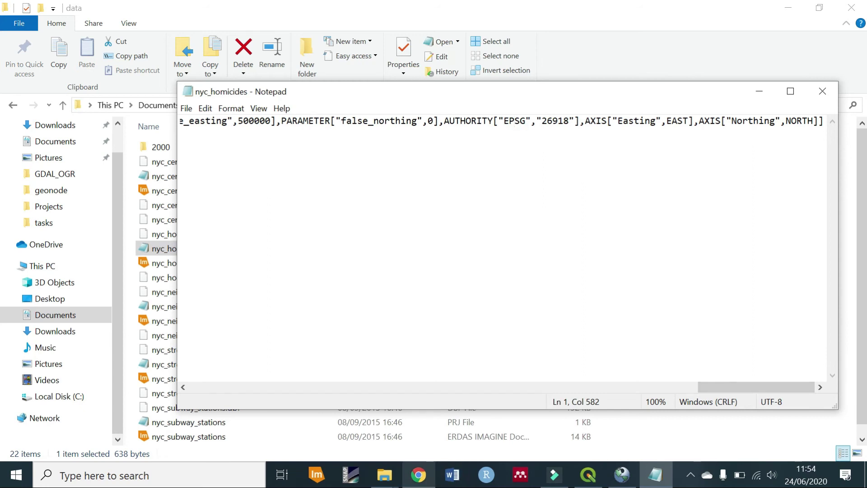
Select the pg_baby database in pgAdmin 4 and launch a new Query Tool editor
left_click(418, 475)
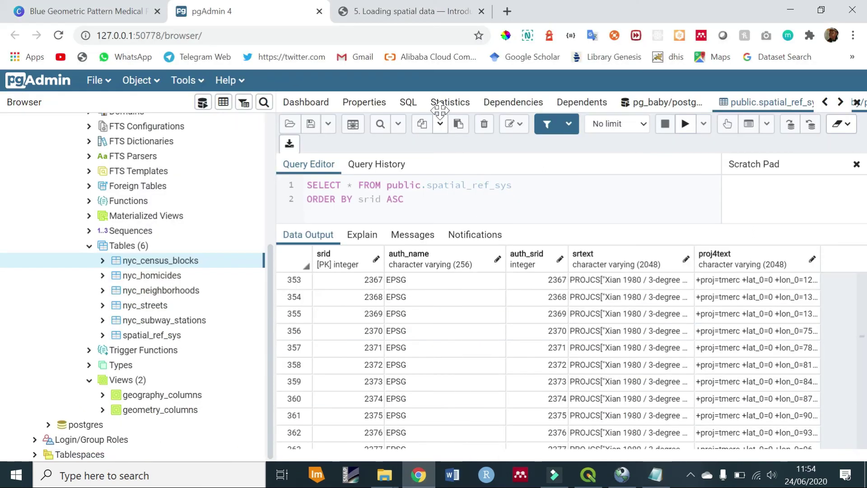
scroll(169, 247, "up", 5)
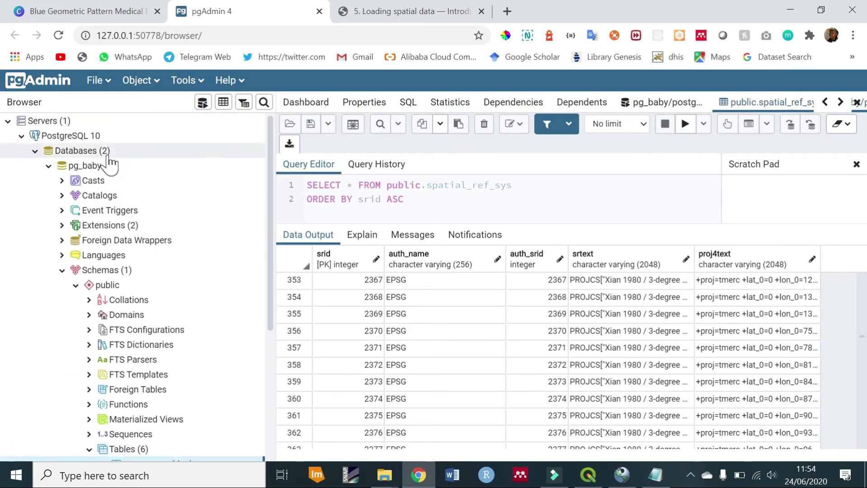
left_click(111, 168)
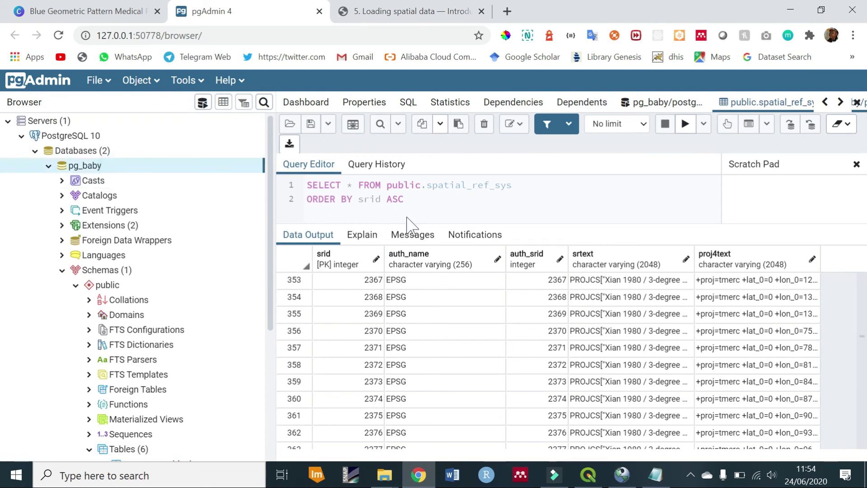
left_click(182, 82)
left_click(194, 106)
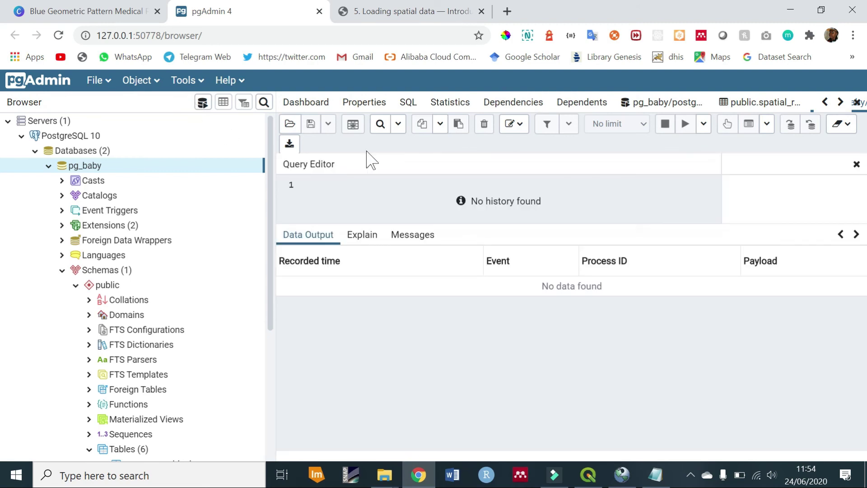
left_click(354, 194)
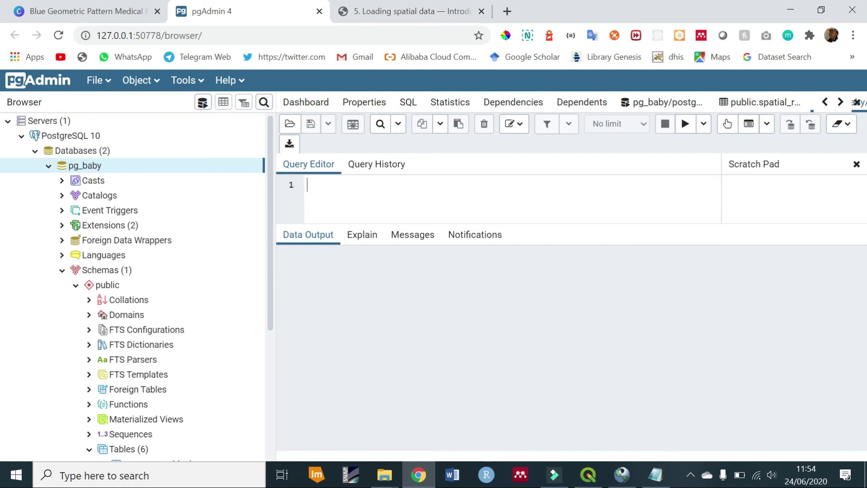
Type the query SELECT srtext from spatial_ref_sys WHERE srid=26918
type("SELECT srtext fro")
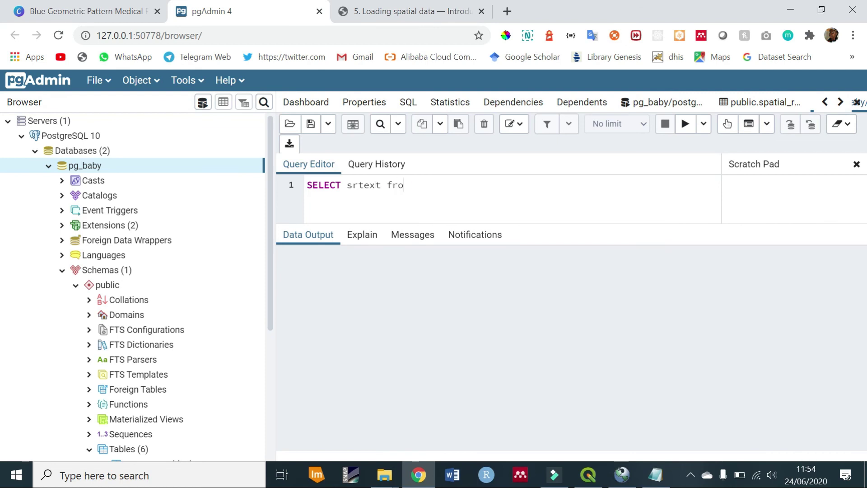
type("m")
scroll(90, 406, "down", 5)
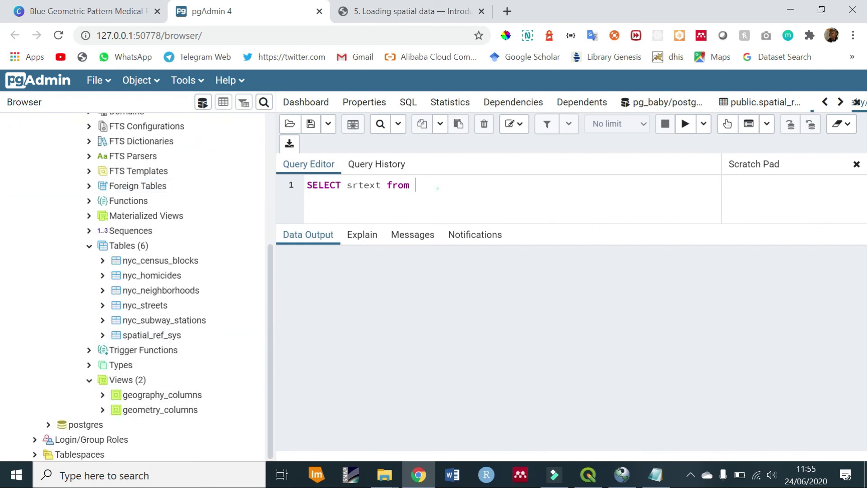
type("spatial_ref_sys WH")
type("ERE")
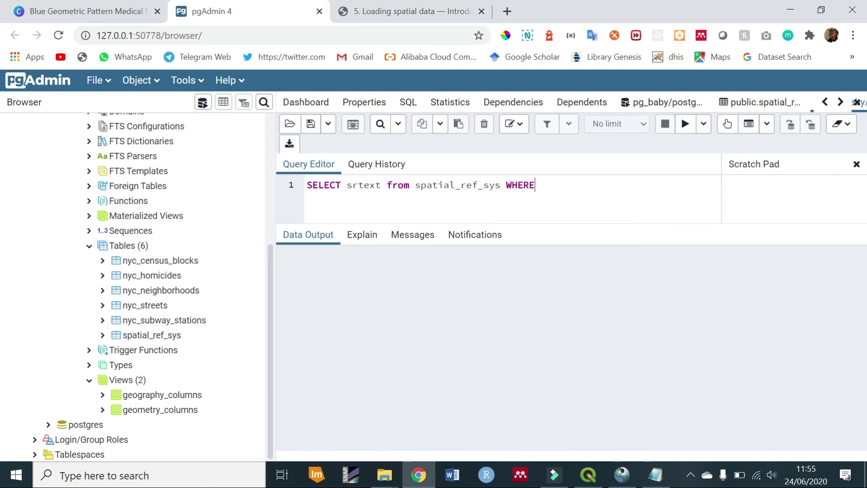
type("V")
key("BackSpace")
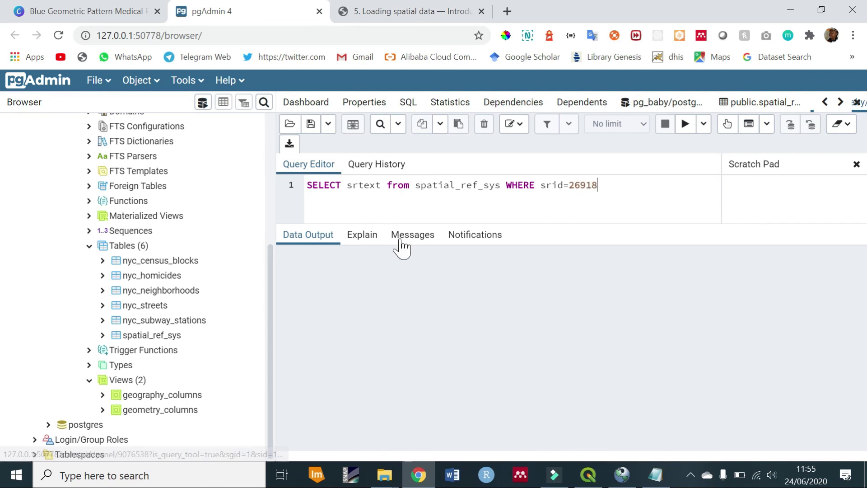
Highlight the srtext column, spatial_ref_sys table and the 26918 value in the query
double_click(355, 186)
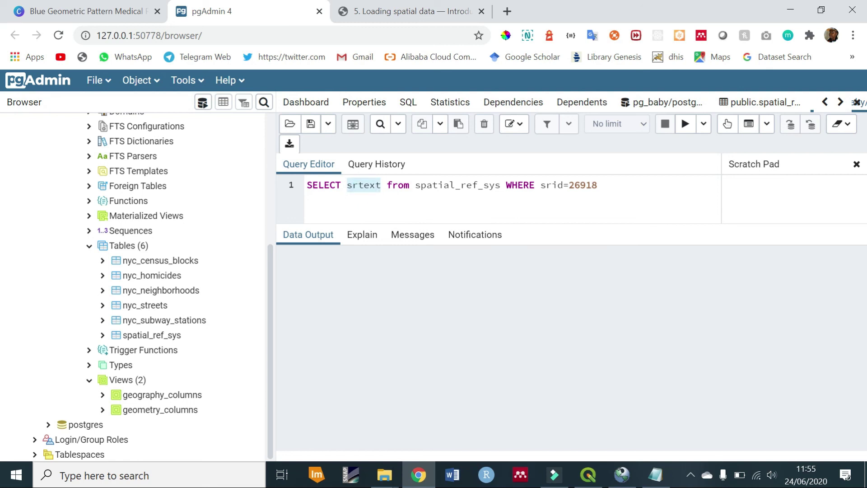
double_click(452, 186)
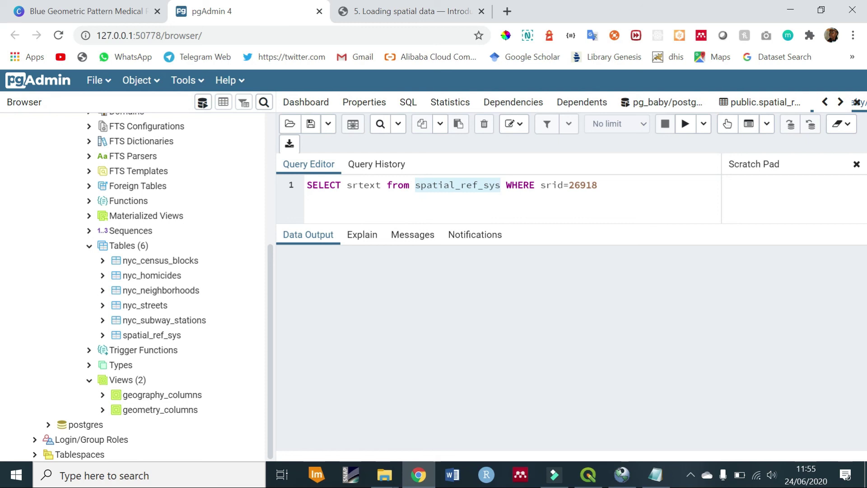
left_click(541, 185)
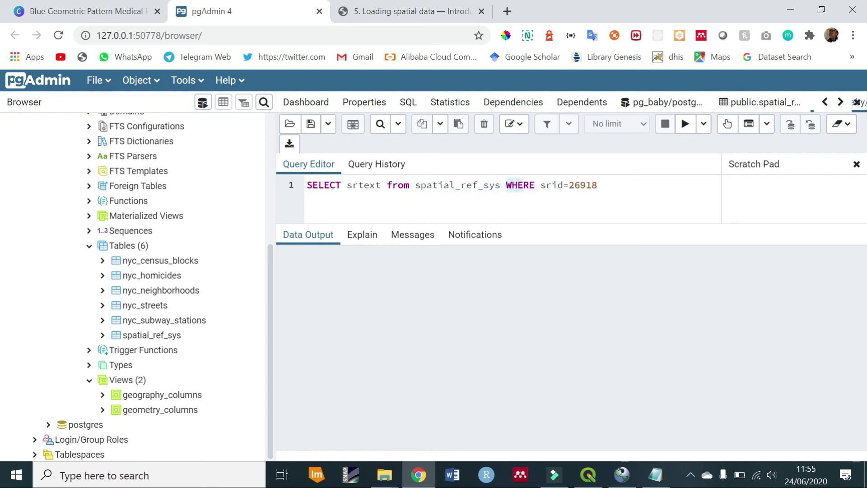
left_click(604, 192)
left_click(551, 186)
double_click(578, 185)
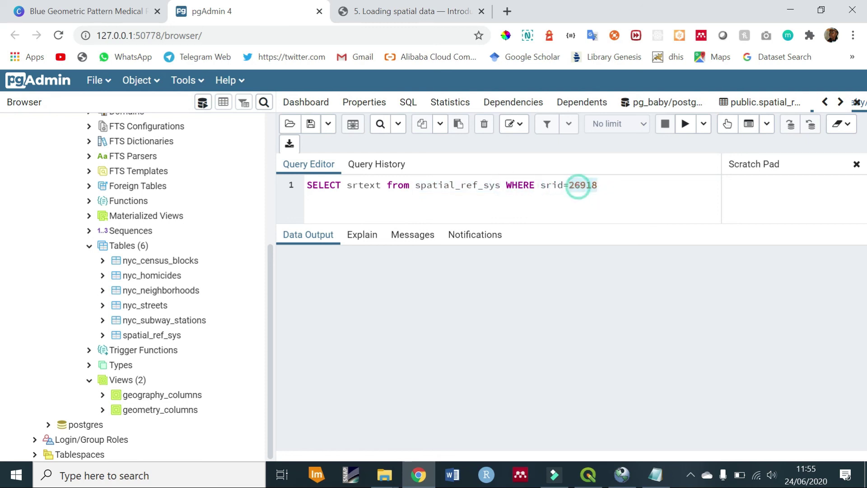
Run the full query and expand the srtext result showing NAD83 / UTM zone 18N
left_click(684, 126)
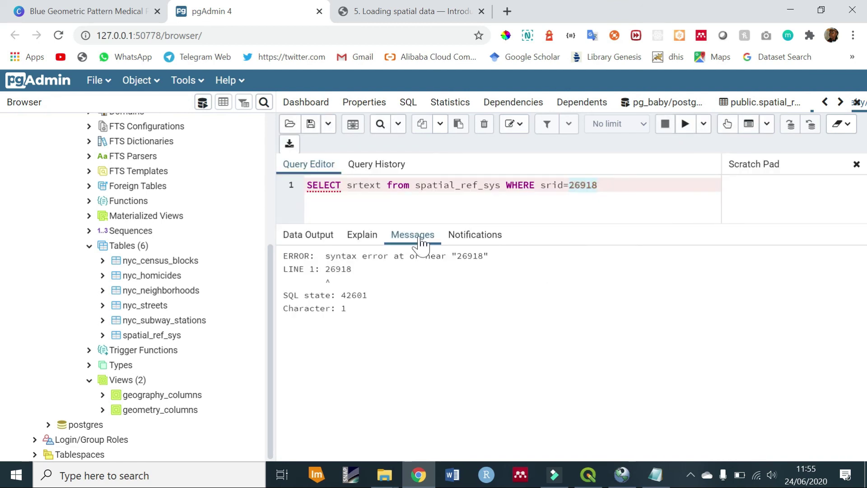
left_click(604, 183)
left_click(685, 125)
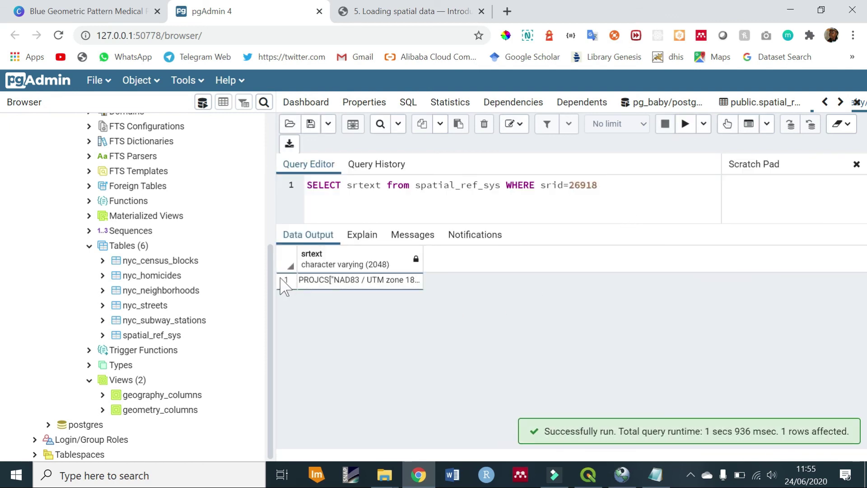
left_click(286, 284)
double_click(422, 262)
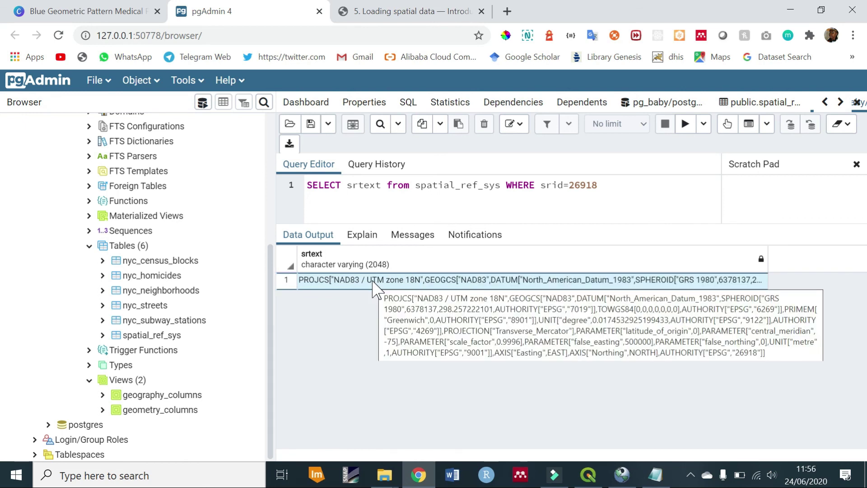